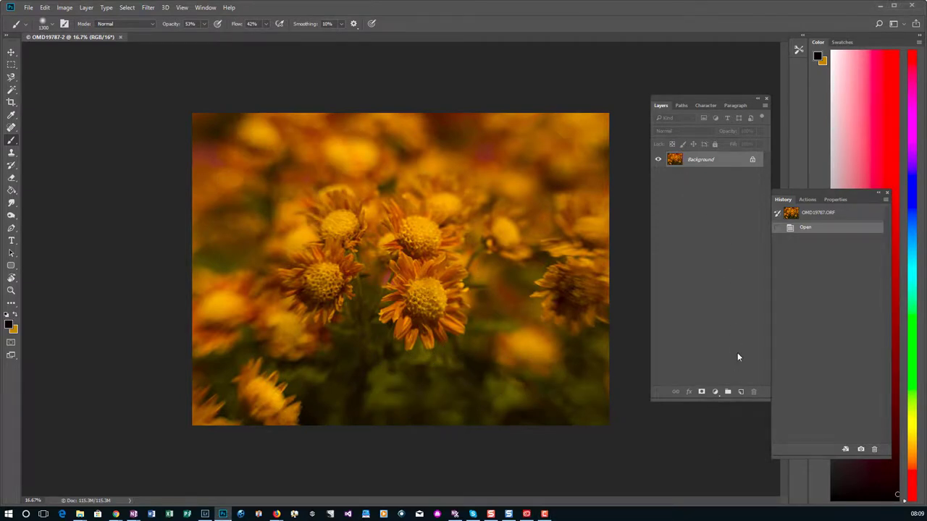
Duplicate the flower photo layer and rotate the copy about 17°
left_click_drag(697, 210, 740, 392)
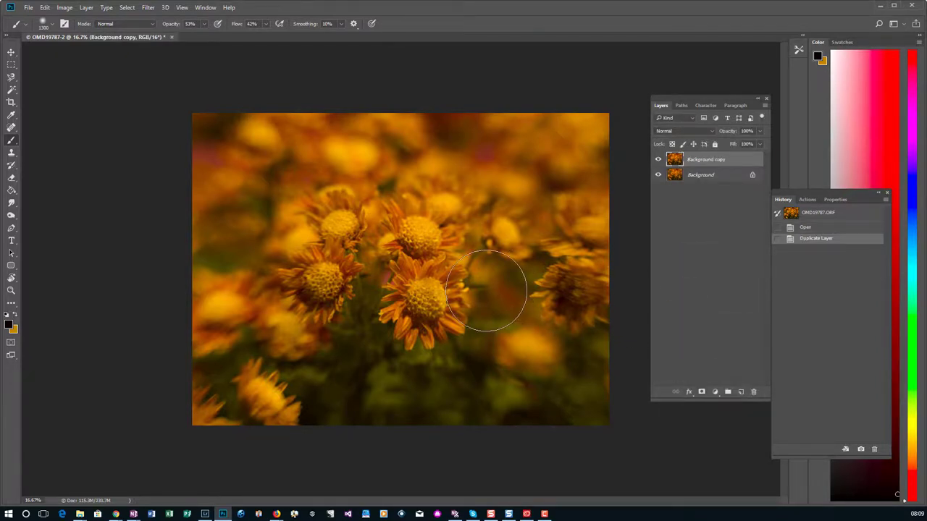
key("ctrl+t")
left_click_drag(627, 433, 544, 461)
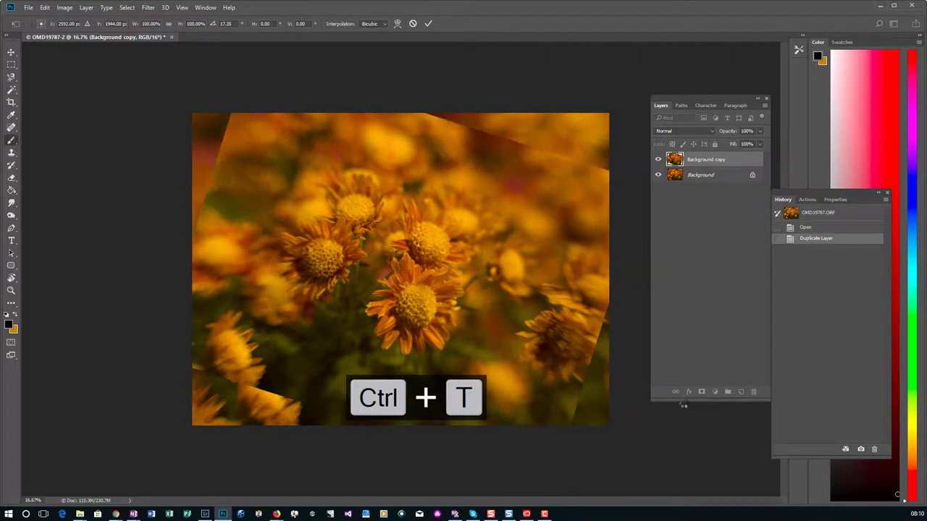
key("Return")
Add a layer mask to the copy and paint black along its top edges and the central flower
left_click(701, 391)
key("b")
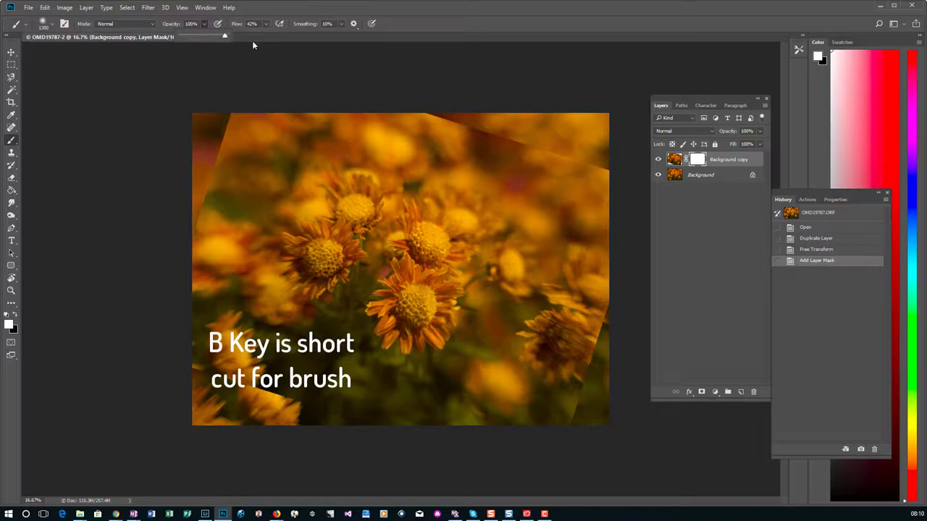
mouse_move(413, 128)
left_mouse_down()
mouse_move(504, 140)
mouse_move(482, 116)
mouse_move(453, 108)
mouse_move(502, 123)
mouse_move(437, 180)
left_mouse_up()
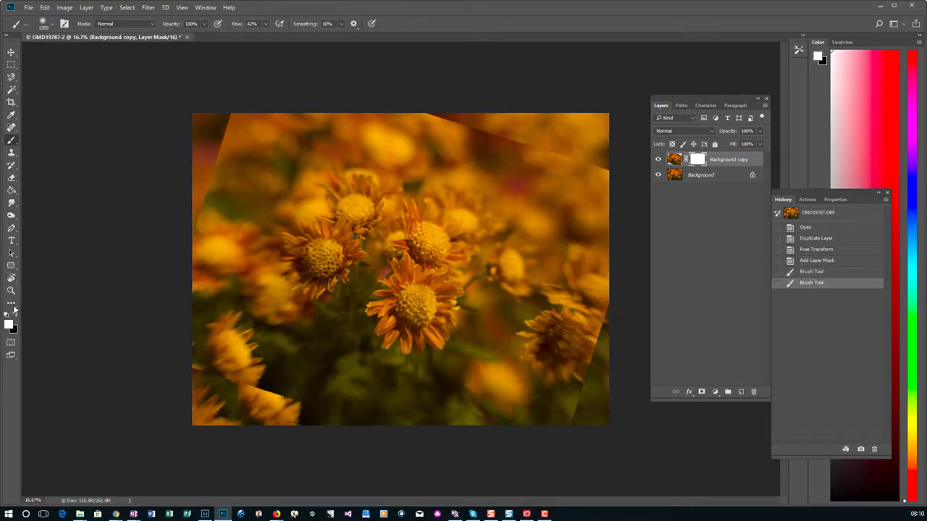
mouse_move(409, 105)
left_mouse_down()
mouse_move(439, 115)
mouse_move(402, 118)
mouse_move(393, 107)
mouse_move(608, 180)
mouse_move(562, 155)
mouse_move(590, 158)
mouse_move(603, 196)
mouse_move(572, 382)
mouse_move(592, 340)
mouse_move(593, 319)
mouse_move(561, 427)
left_mouse_up()
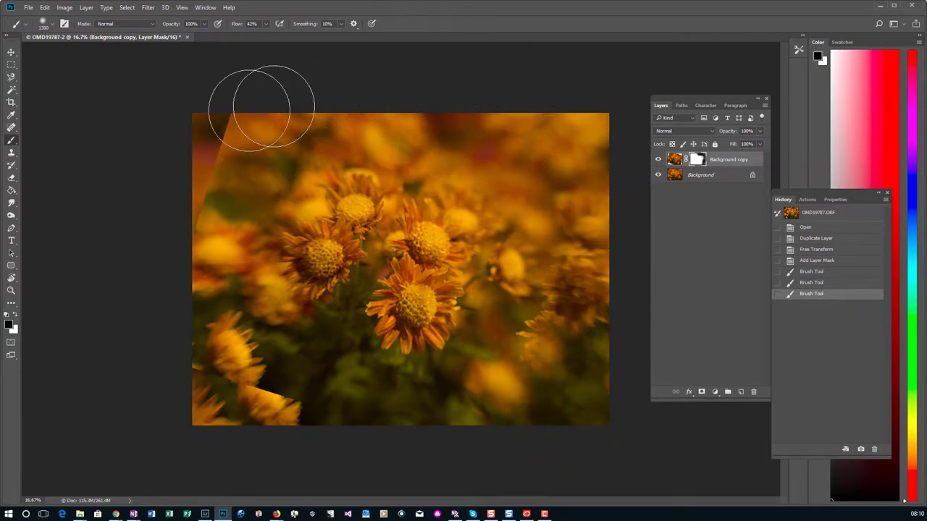
mouse_move(273, 108)
left_mouse_down()
mouse_move(209, 149)
mouse_move(186, 212)
mouse_move(221, 127)
mouse_move(228, 134)
mouse_move(169, 270)
mouse_move(219, 333)
mouse_move(188, 372)
mouse_move(230, 396)
mouse_move(343, 427)
mouse_move(254, 407)
mouse_move(292, 417)
mouse_move(193, 326)
mouse_move(180, 173)
mouse_move(258, 109)
mouse_move(424, 118)
left_mouse_up()
left_click_drag(573, 118, 581, 124)
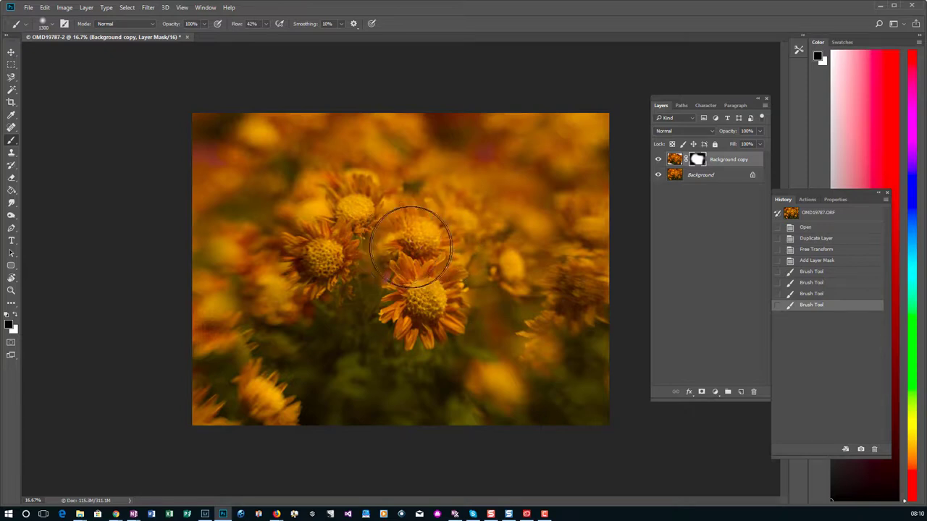
left_click_drag(420, 275, 612, 288)
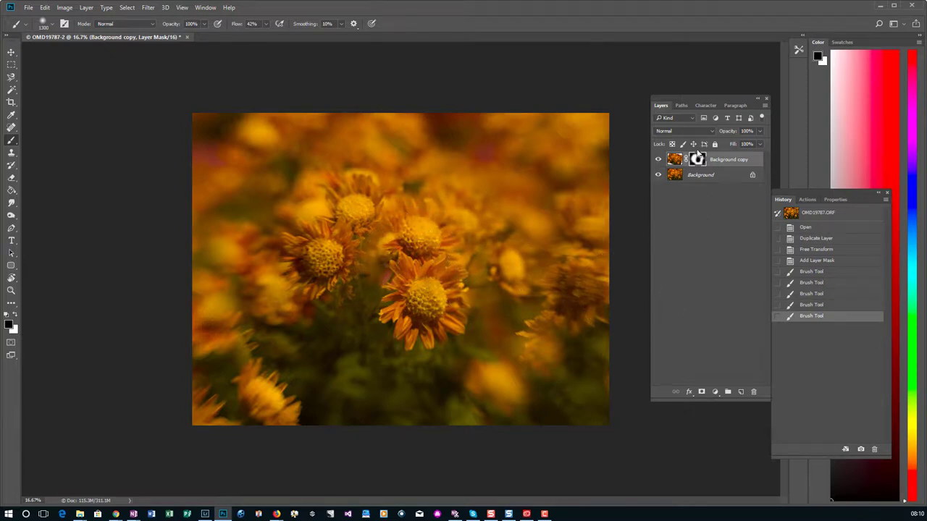
Duplicate the Background layer again, move the copy to the top, and rotate it about 15°
left_click(677, 176)
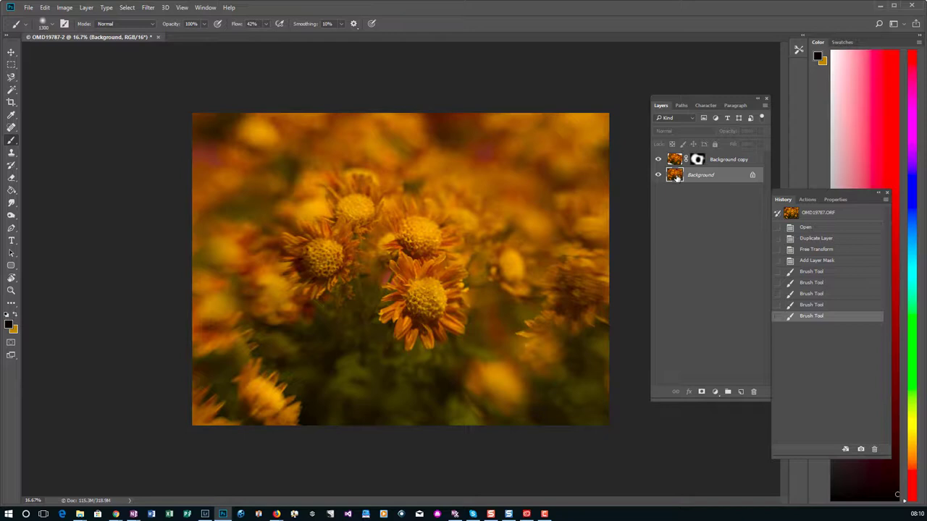
left_click_drag(709, 227, 739, 392)
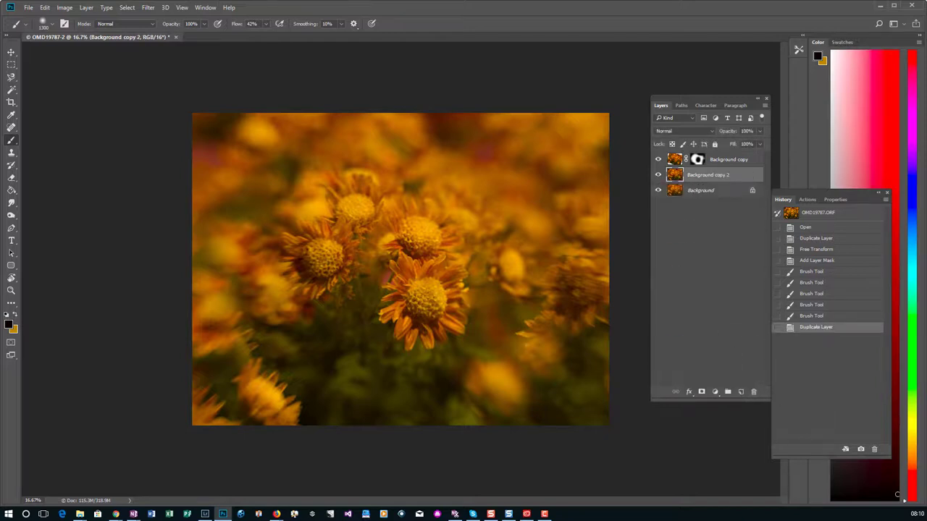
key("ctrl+bracketright")
key("ctrl+t")
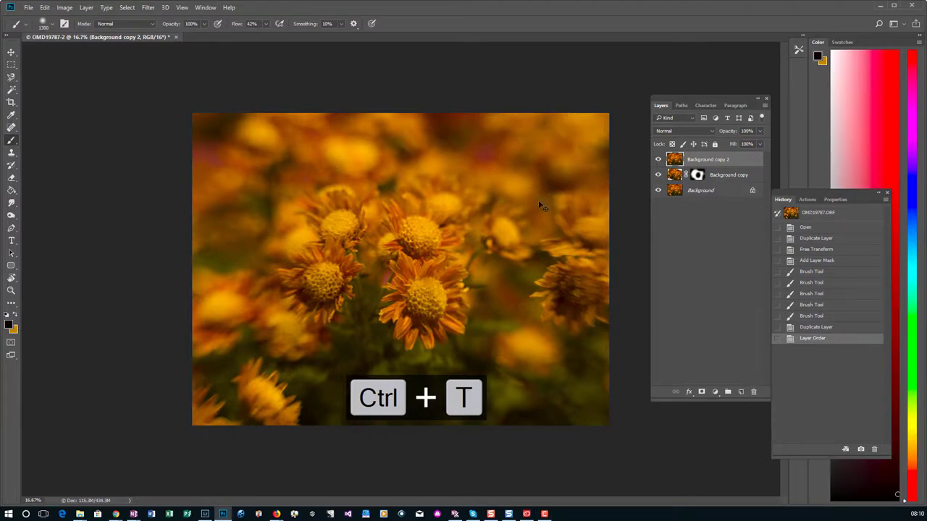
left_click_drag(621, 425, 577, 462)
key("Return")
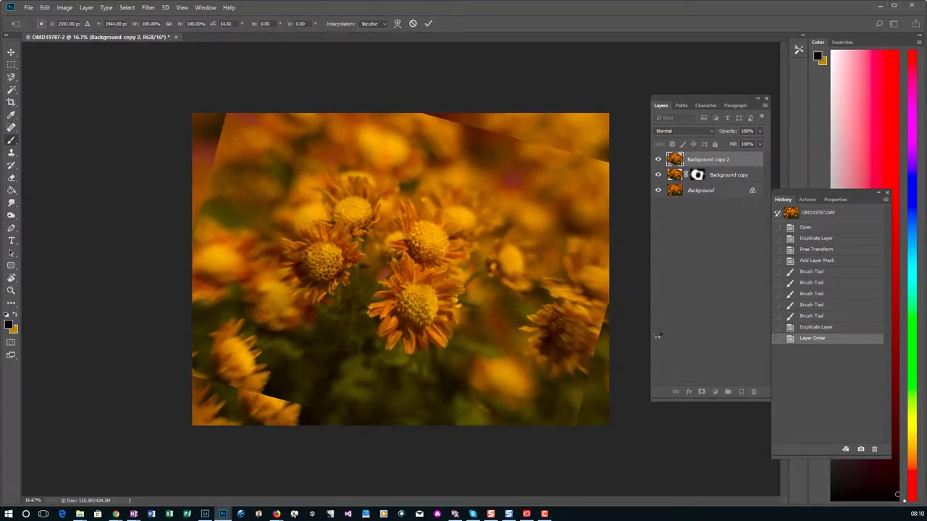
Mask the new copy and paint away its hard right, top, left and bottom-left edges
left_click(701, 392)
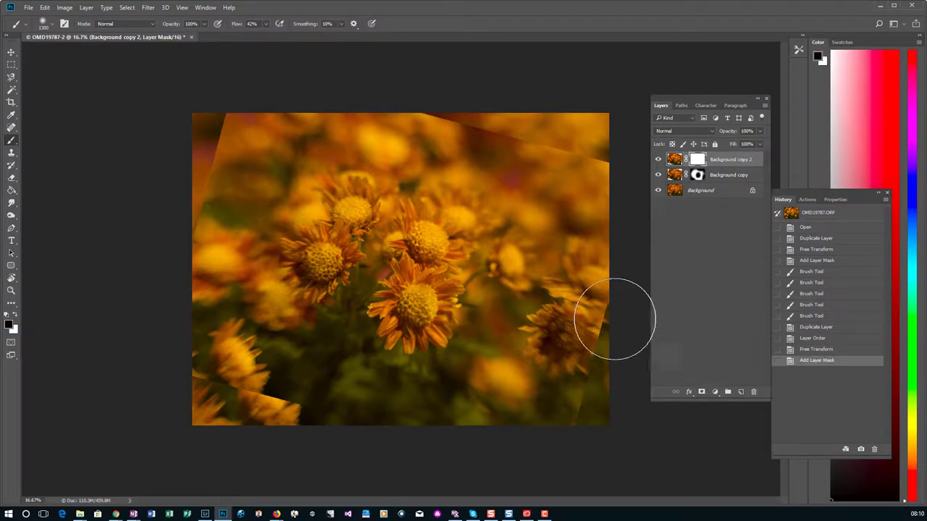
mouse_move(604, 343)
left_mouse_down()
mouse_move(574, 414)
mouse_move(573, 339)
mouse_move(549, 301)
mouse_move(593, 276)
mouse_move(617, 194)
mouse_move(607, 382)
mouse_move(594, 400)
mouse_move(595, 119)
mouse_move(575, 145)
mouse_move(460, 100)
left_mouse_up()
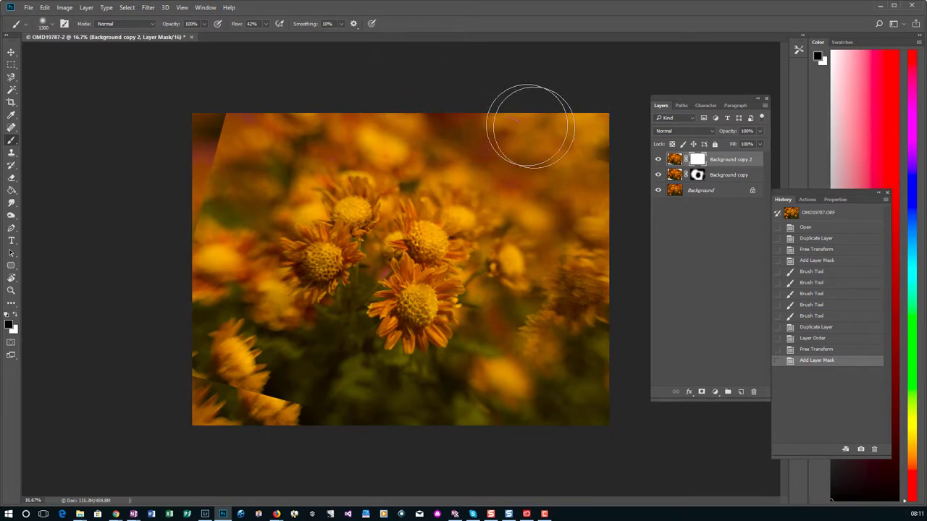
left_click_drag(585, 147, 604, 149)
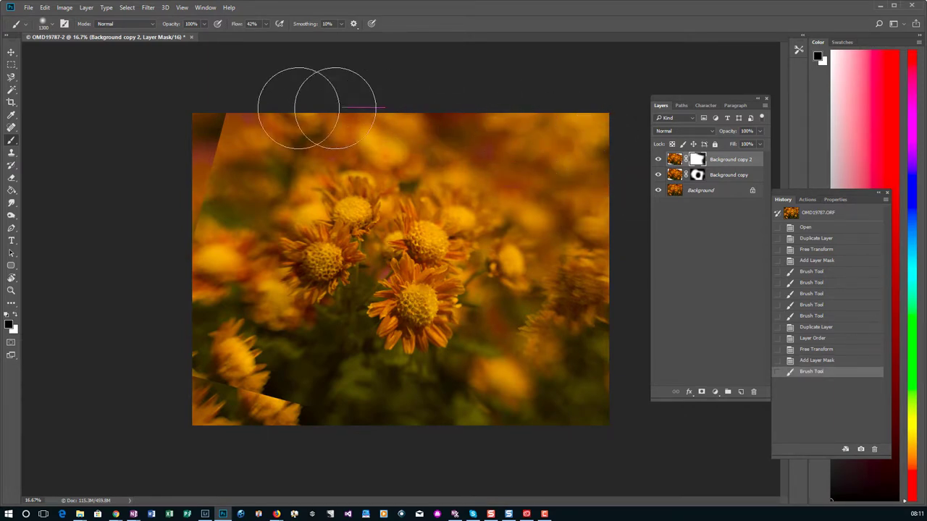
mouse_move(217, 114)
left_mouse_down()
mouse_move(187, 166)
mouse_move(202, 171)
mouse_move(178, 220)
mouse_move(216, 131)
mouse_move(248, 116)
mouse_move(474, 110)
left_mouse_up()
mouse_move(556, 118)
left_mouse_down()
mouse_move(207, 105)
mouse_move(206, 225)
left_mouse_up()
mouse_move(185, 386)
left_mouse_down()
mouse_move(232, 393)
mouse_move(223, 393)
mouse_move(320, 430)
mouse_move(526, 405)
left_mouse_up()
Continue masking the copy's right, top and bottom edges so they blend into the image
left_click_drag(597, 320, 591, 221)
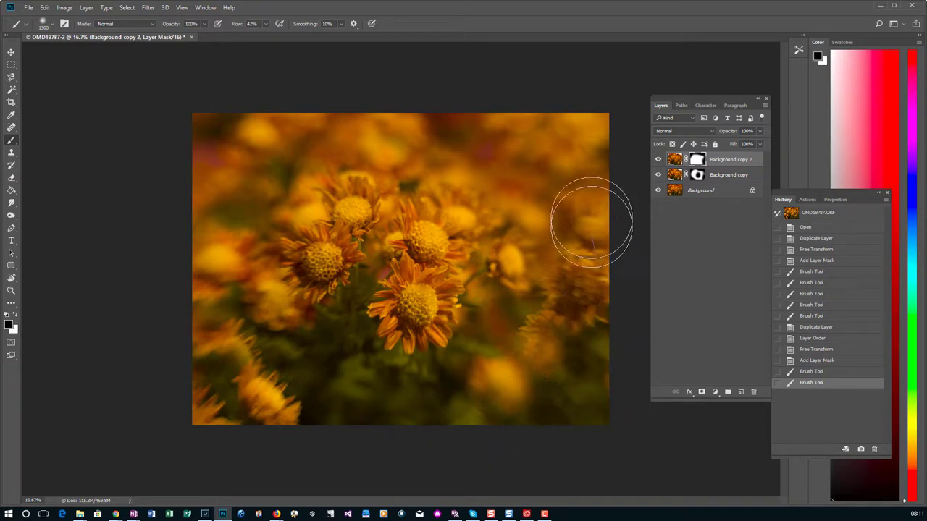
mouse_move(487, 125)
left_mouse_down()
mouse_move(327, 93)
mouse_move(197, 95)
mouse_move(443, 95)
left_mouse_up()
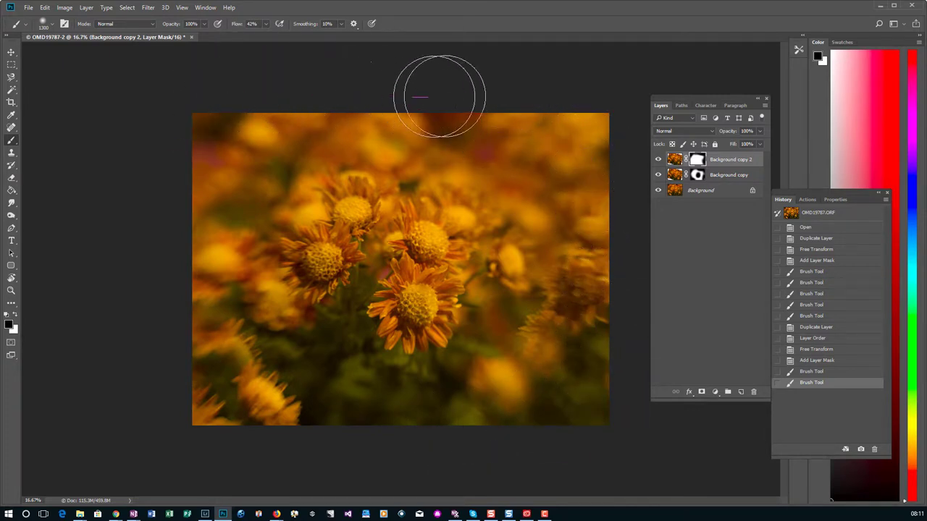
left_click_drag(550, 134, 557, 137)
mouse_move(391, 445)
left_mouse_down()
mouse_move(311, 443)
mouse_move(214, 369)
left_mouse_up()
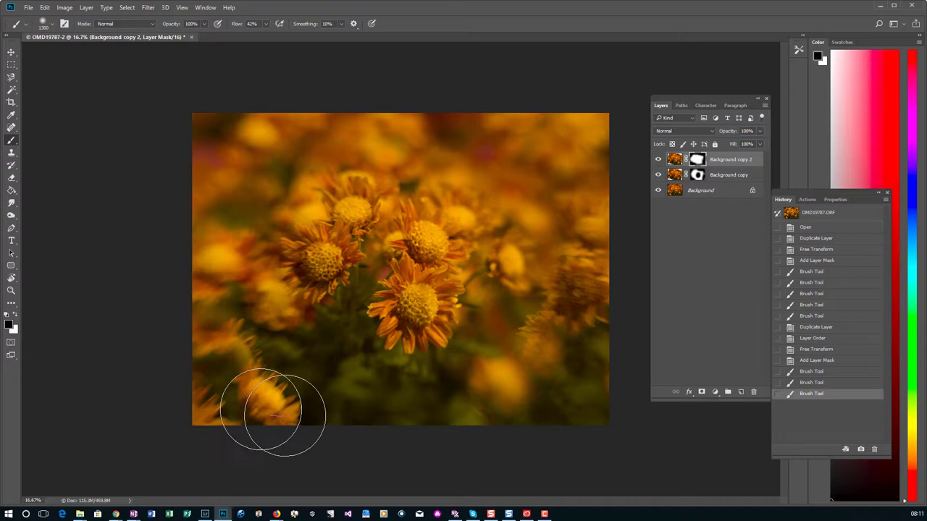
mouse_move(285, 414)
left_mouse_down()
mouse_move(332, 429)
mouse_move(603, 441)
left_mouse_up()
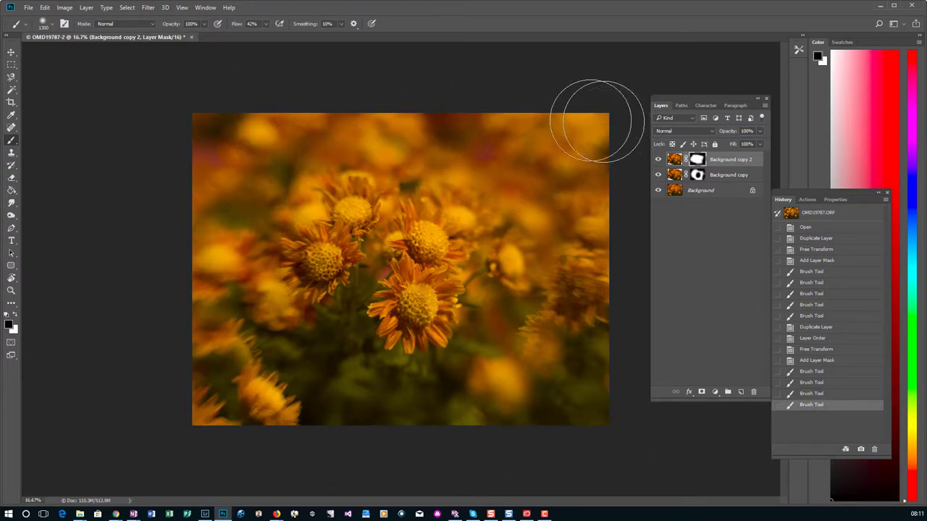
left_click_drag(187, 96, 328, 100)
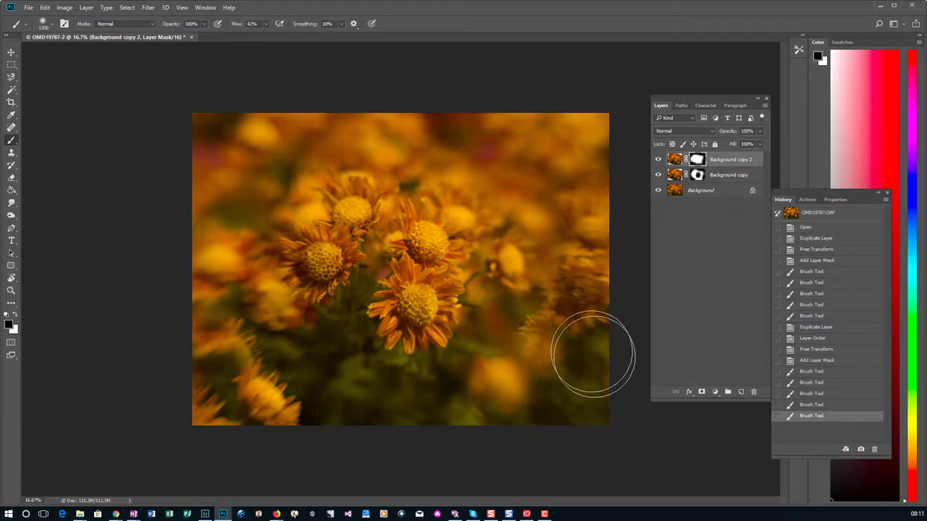
left_click_drag(615, 347, 641, 377)
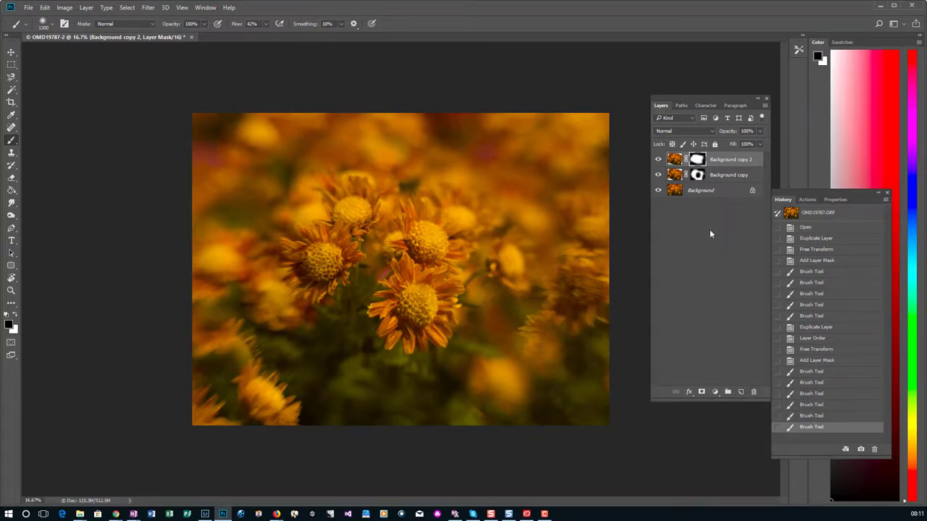
Duplicate the Background layer a third time, move it to the top, and rotate it about 64°
left_click(675, 191)
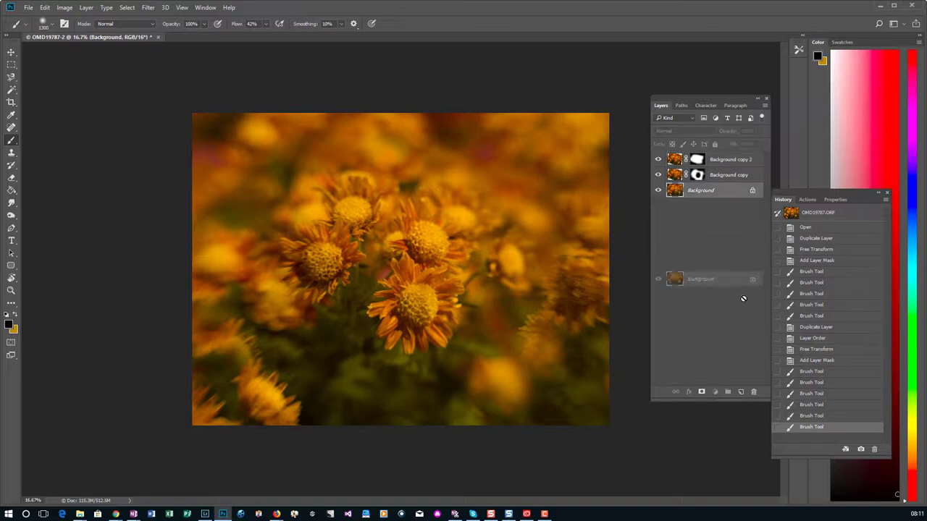
left_click_drag(742, 298, 741, 392)
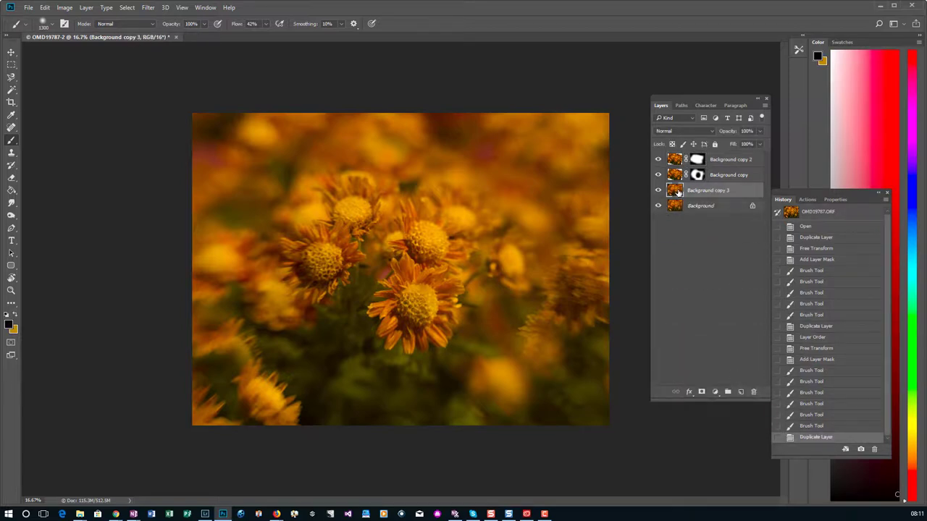
left_click_drag(681, 158, 679, 160)
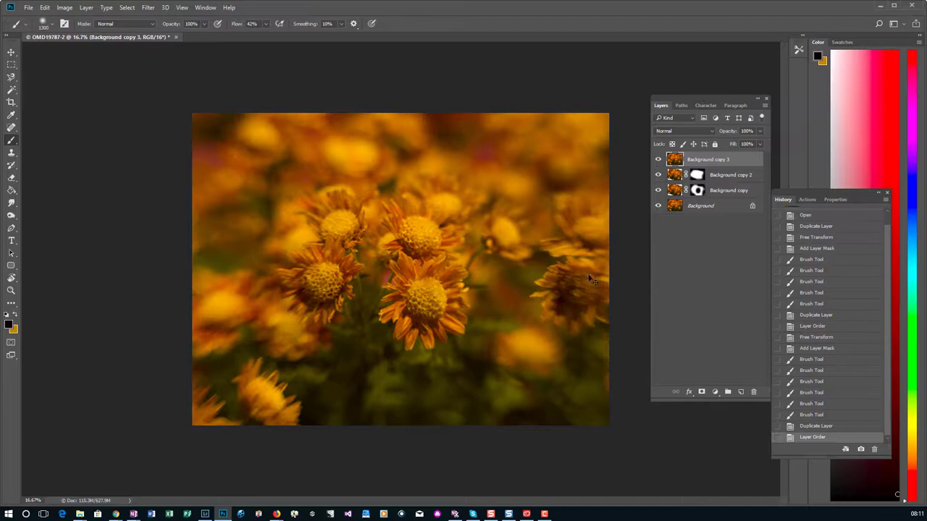
key("ctrl+t")
mouse_move(629, 431)
left_mouse_down()
mouse_move(554, 433)
mouse_move(442, 478)
mouse_move(375, 477)
mouse_move(391, 478)
left_mouse_up()
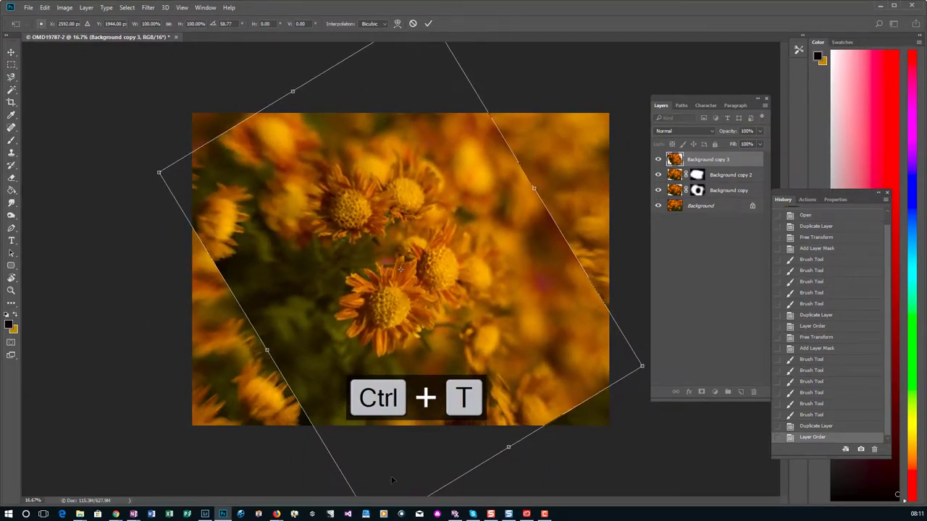
key("Return")
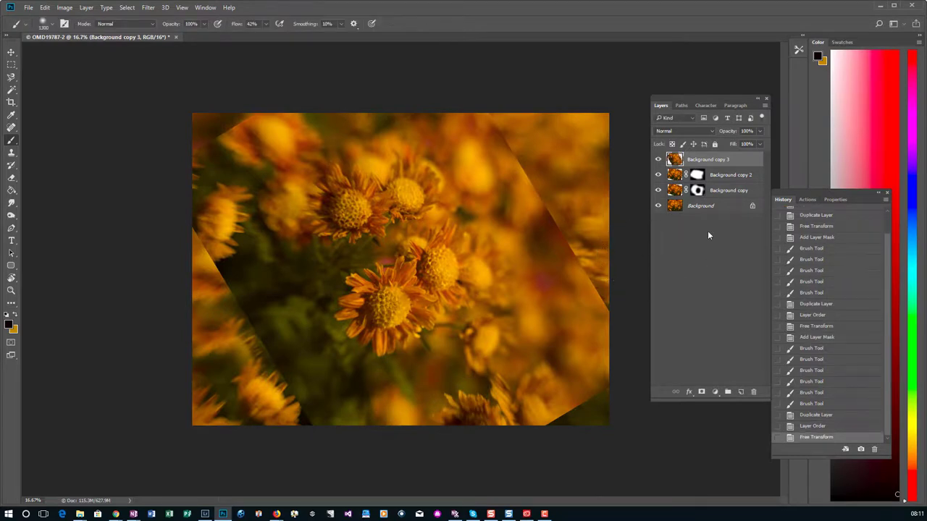
Mask the third copy, painting black along its edges and over the central and upper flowers
left_click(701, 392)
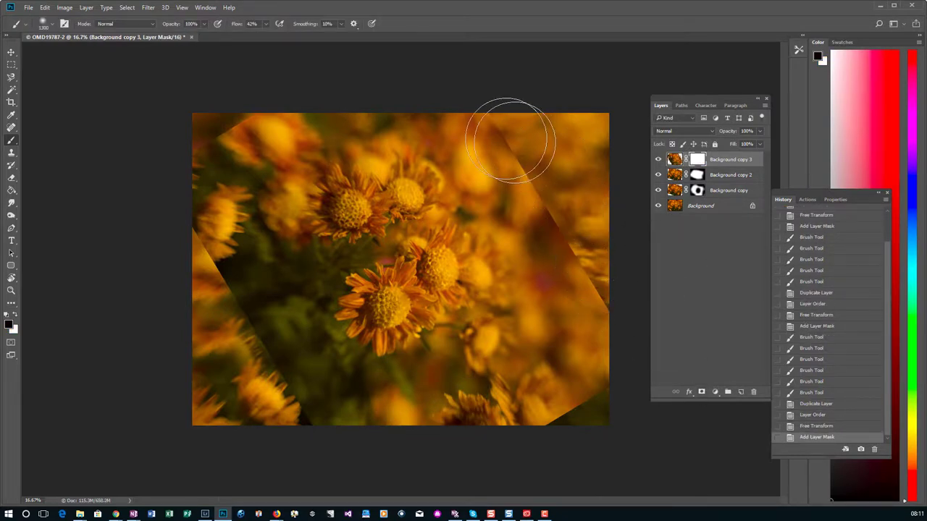
mouse_move(510, 140)
left_mouse_down()
mouse_move(510, 163)
mouse_move(519, 134)
mouse_move(588, 253)
mouse_move(548, 179)
mouse_move(597, 250)
mouse_move(602, 291)
mouse_move(517, 163)
mouse_move(630, 343)
mouse_move(591, 389)
mouse_move(519, 417)
mouse_move(554, 429)
left_mouse_up()
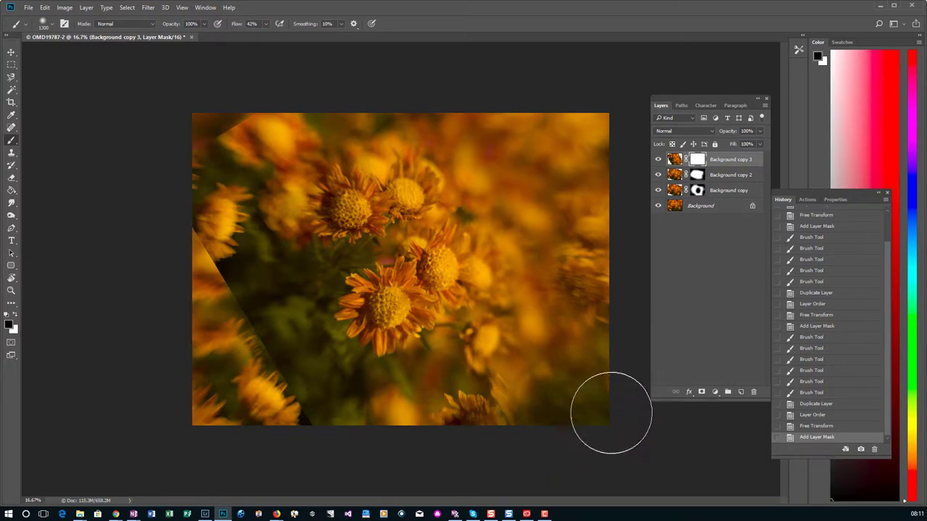
mouse_move(611, 413)
left_mouse_down()
mouse_move(430, 445)
mouse_move(252, 372)
mouse_move(230, 351)
mouse_move(277, 400)
mouse_move(287, 405)
mouse_move(250, 344)
mouse_move(206, 157)
mouse_move(202, 192)
mouse_move(223, 121)
mouse_move(292, 100)
mouse_move(228, 137)
mouse_move(202, 138)
mouse_move(190, 246)
mouse_move(287, 367)
left_mouse_up()
mouse_move(225, 388)
left_mouse_down()
mouse_move(312, 429)
mouse_move(373, 440)
left_mouse_up()
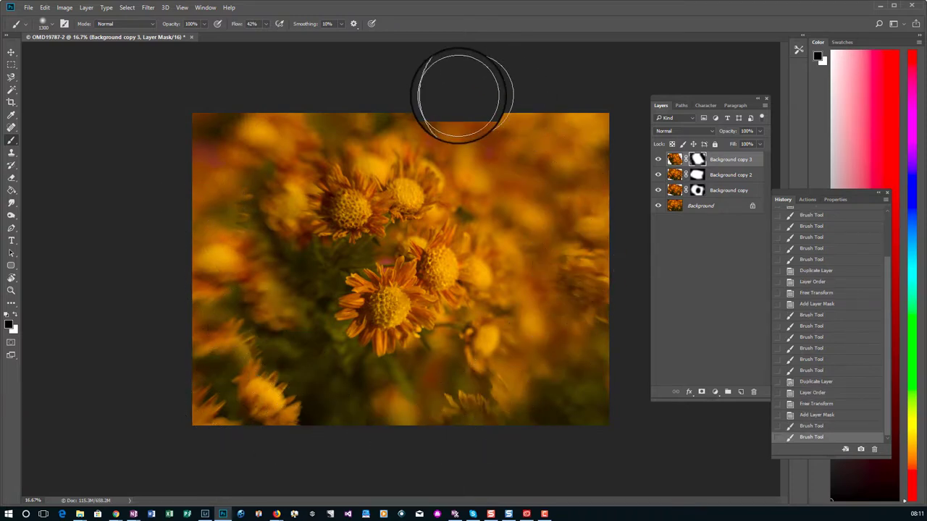
mouse_move(210, 125)
left_mouse_down()
mouse_move(286, 117)
mouse_move(260, 151)
mouse_move(249, 249)
mouse_move(266, 334)
mouse_move(318, 381)
mouse_move(267, 357)
mouse_move(382, 424)
mouse_move(467, 441)
mouse_move(527, 397)
mouse_move(615, 413)
left_mouse_up()
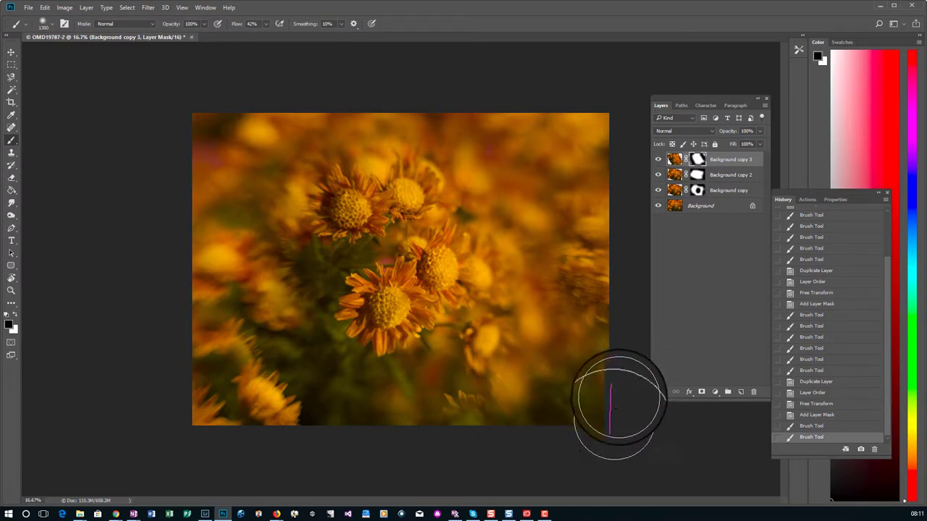
mouse_move(410, 299)
left_mouse_down()
mouse_move(450, 285)
mouse_move(436, 275)
mouse_move(393, 297)
mouse_move(397, 305)
mouse_move(403, 292)
mouse_move(408, 331)
mouse_move(436, 288)
mouse_move(440, 253)
mouse_move(428, 248)
mouse_move(389, 268)
mouse_move(403, 293)
mouse_move(423, 284)
mouse_move(424, 304)
mouse_move(410, 307)
mouse_move(411, 244)
mouse_move(422, 256)
mouse_move(416, 310)
mouse_move(442, 320)
mouse_move(422, 344)
left_mouse_up()
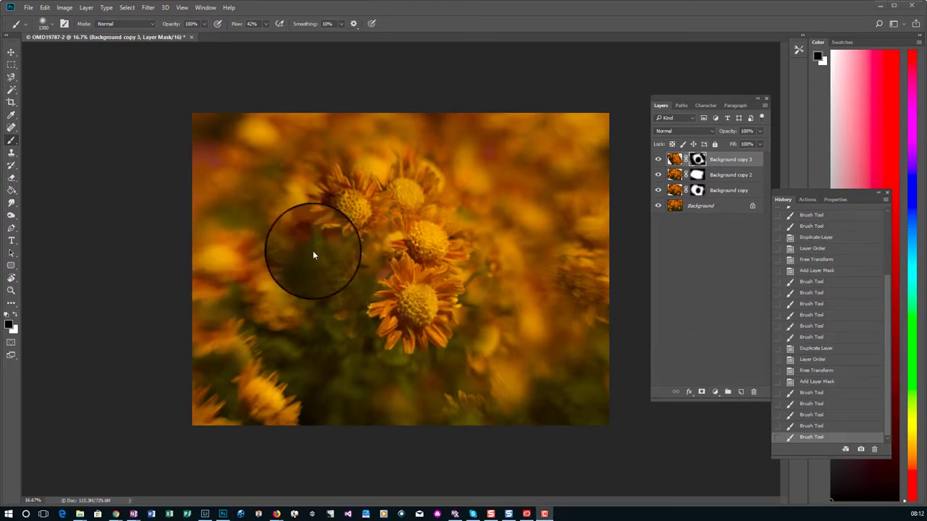
mouse_move(397, 168)
left_mouse_down()
mouse_move(368, 294)
mouse_move(348, 248)
mouse_move(309, 261)
mouse_move(332, 281)
mouse_move(347, 282)
mouse_move(311, 267)
mouse_move(321, 248)
mouse_move(314, 277)
mouse_move(352, 277)
left_mouse_up()
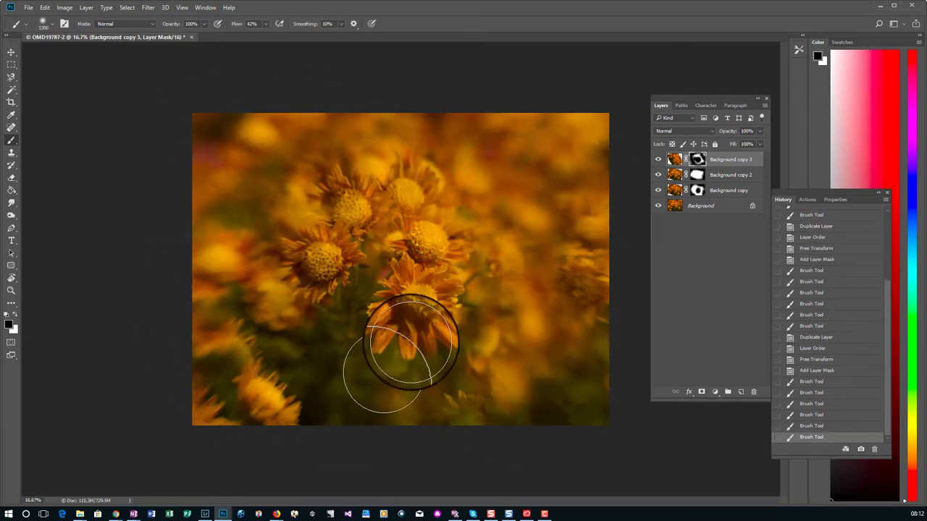
Flatten the image and duplicate the flattened Background layer
left_click(764, 105)
left_click(803, 359)
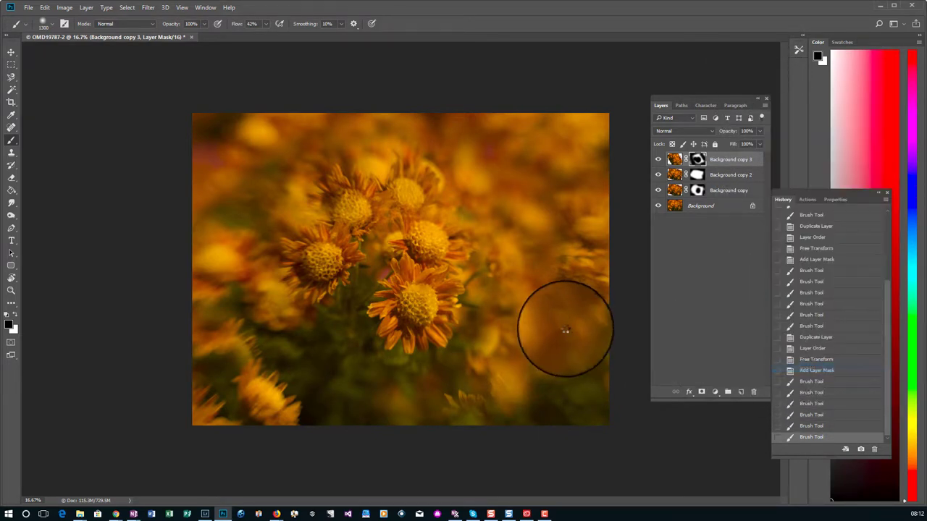
left_click_drag(676, 162, 740, 391)
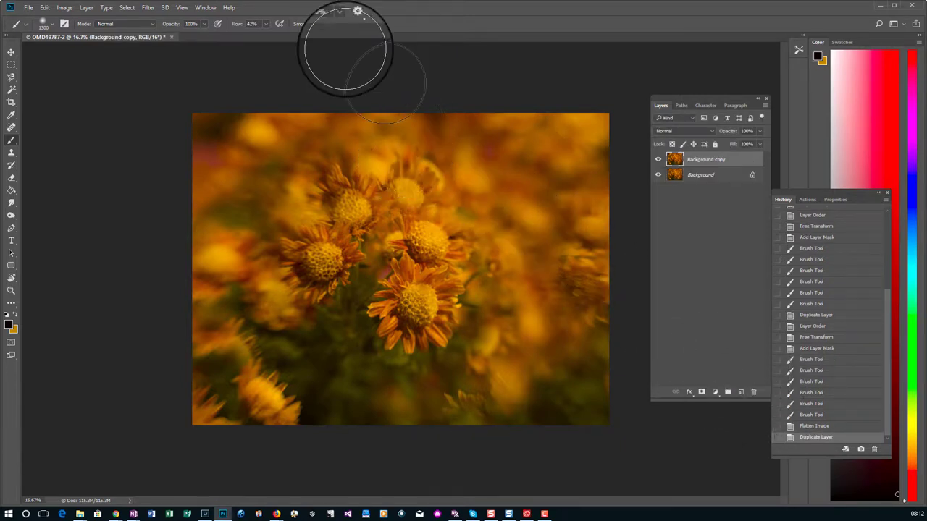
Launch Topaz Clarity from the Topaz Labs filters on the duplicate layer
left_click(150, 12)
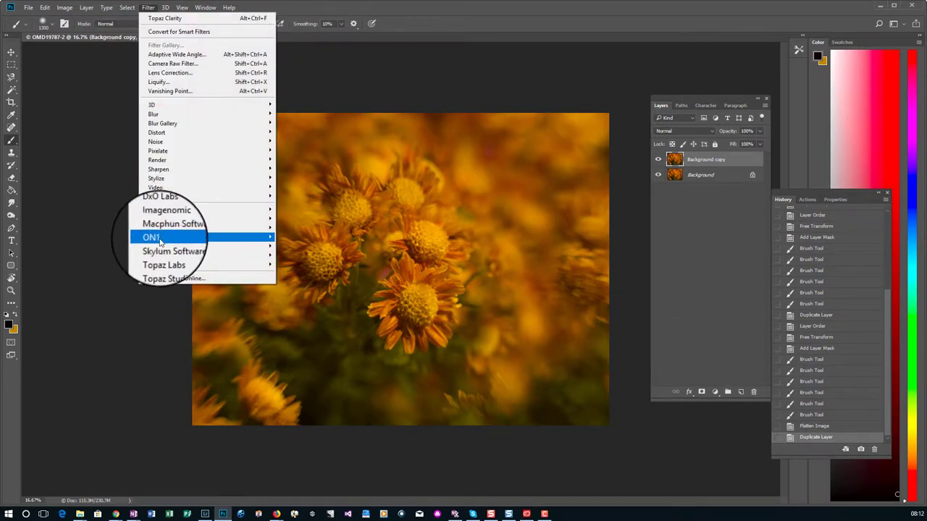
mouse_move(164, 262)
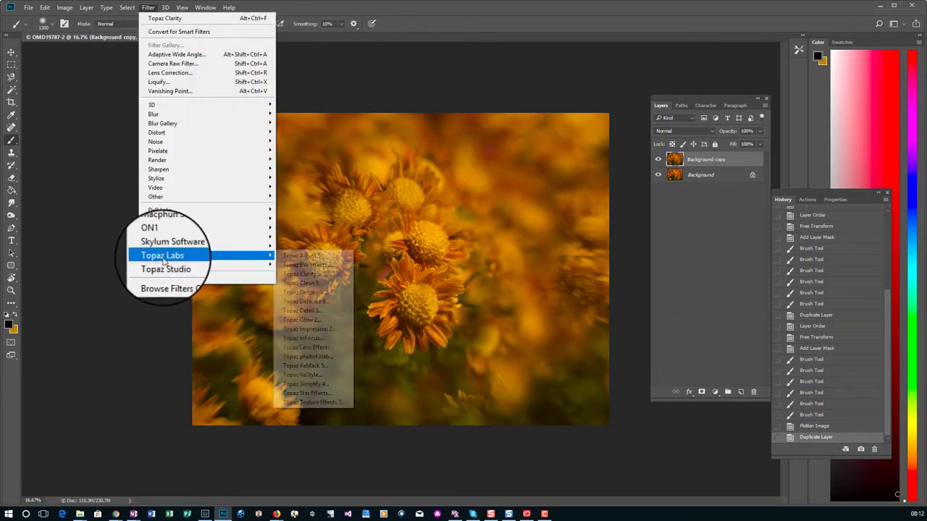
left_click(313, 276)
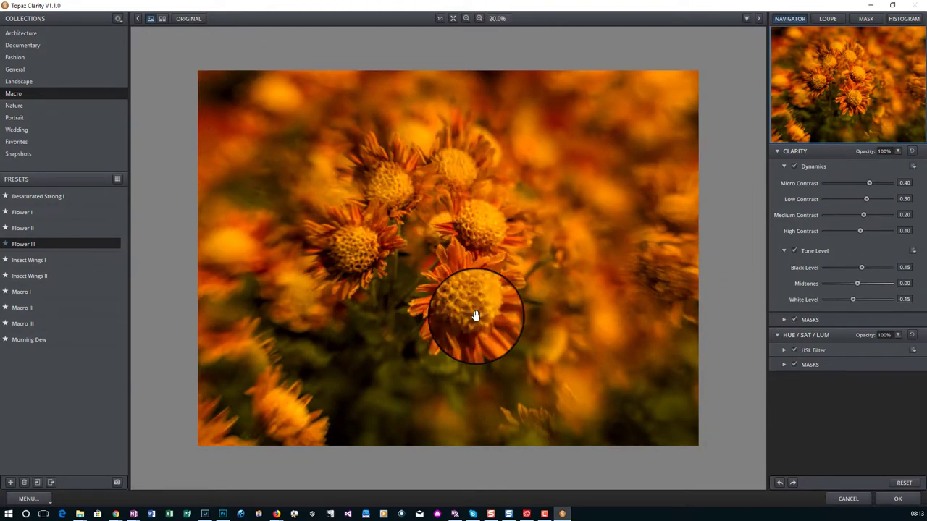
Confirm the Flower III Clarity adjustment so it renders onto the Background copy
left_click(912, 503)
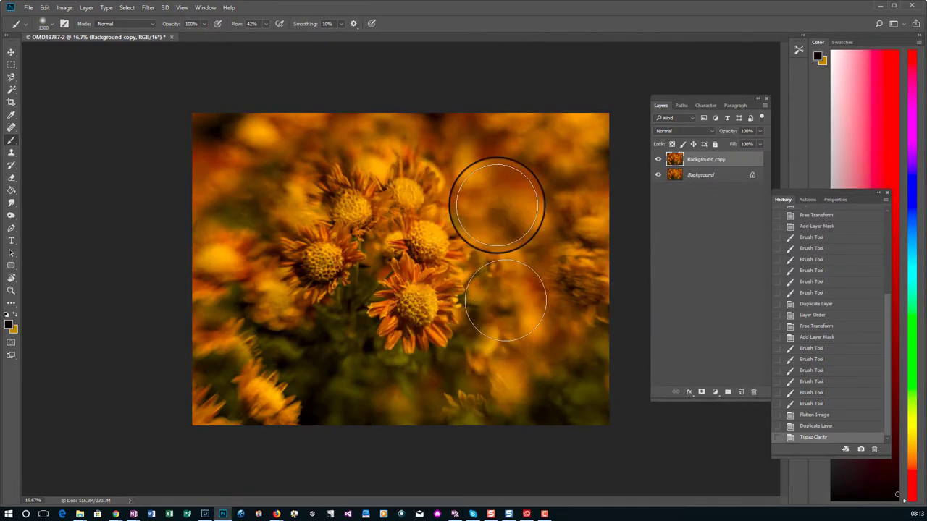
Convert the Background into Layer 0 and move it above the Clarity-processed copy
double_click(677, 174)
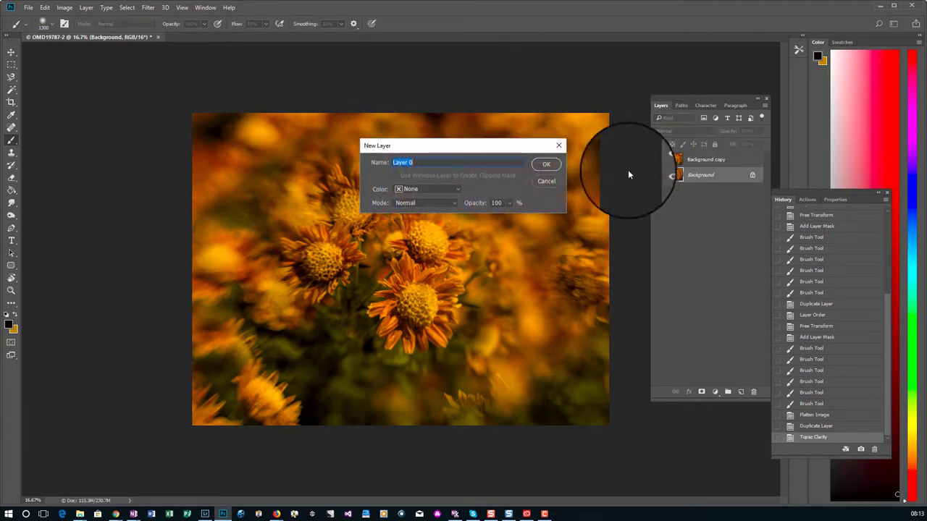
left_click(545, 164)
left_click_drag(669, 179, 683, 156)
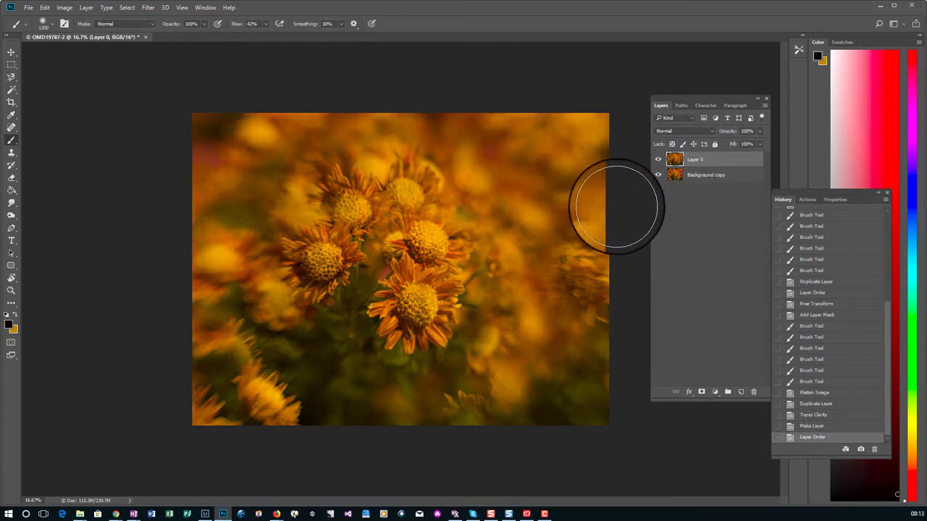
Add a mask to Layer 0 and paint over the central flower to reveal the sharper copy
left_click(701, 394)
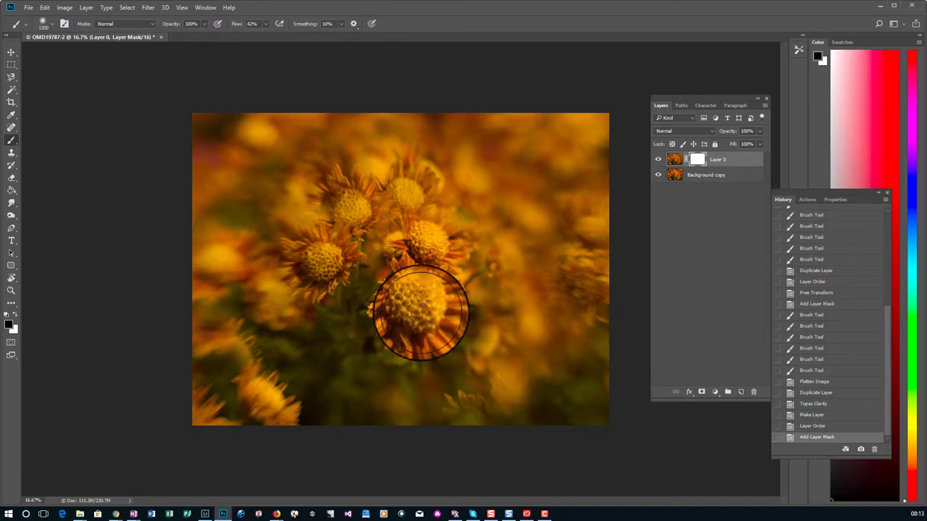
left_click(420, 313)
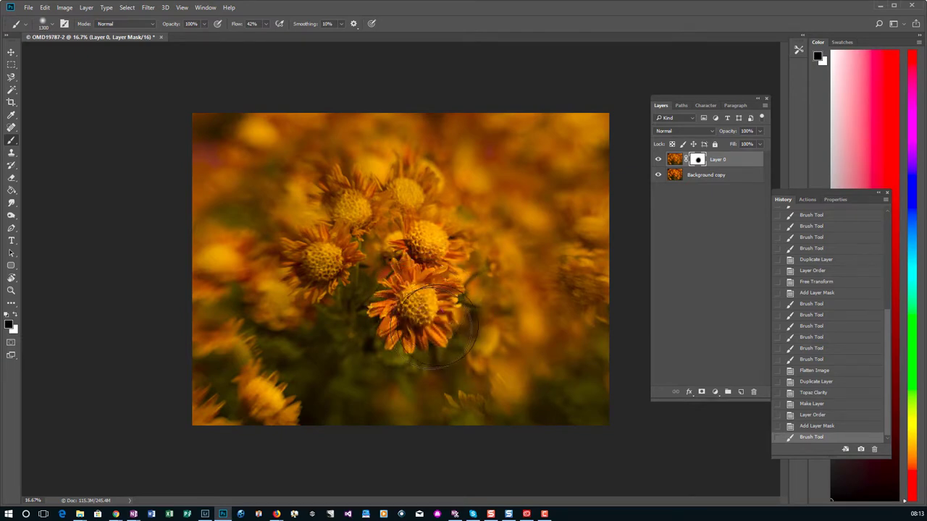
left_click(490, 332)
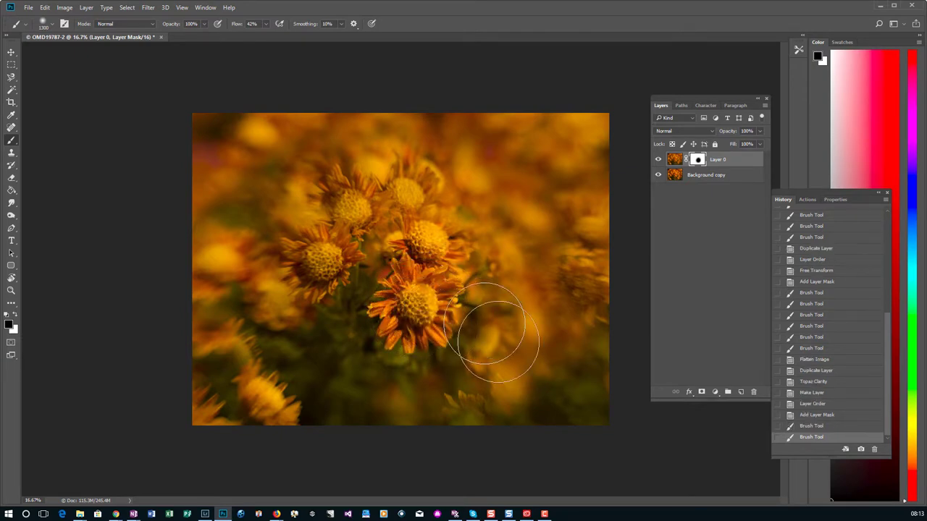
Flatten the masked composite, duplicate the Background layer, and open the Filter menu
left_click(764, 106)
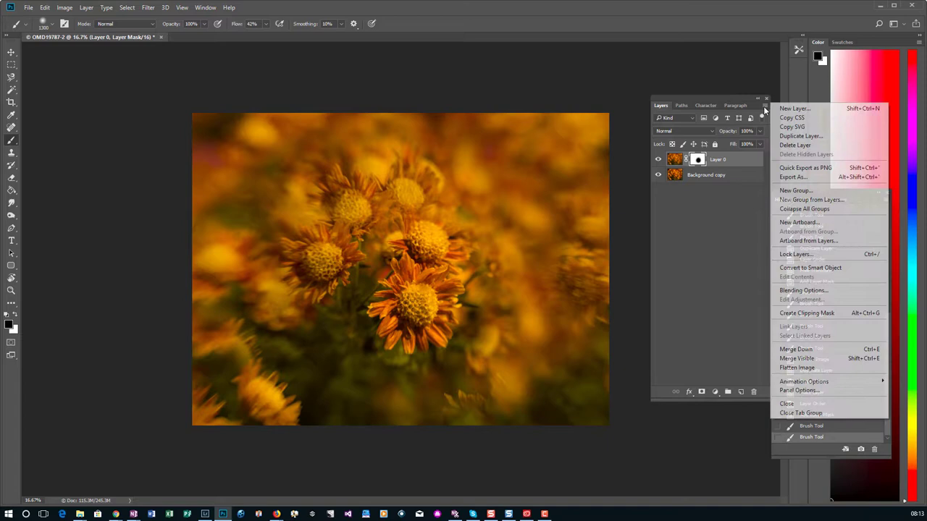
left_click(800, 367)
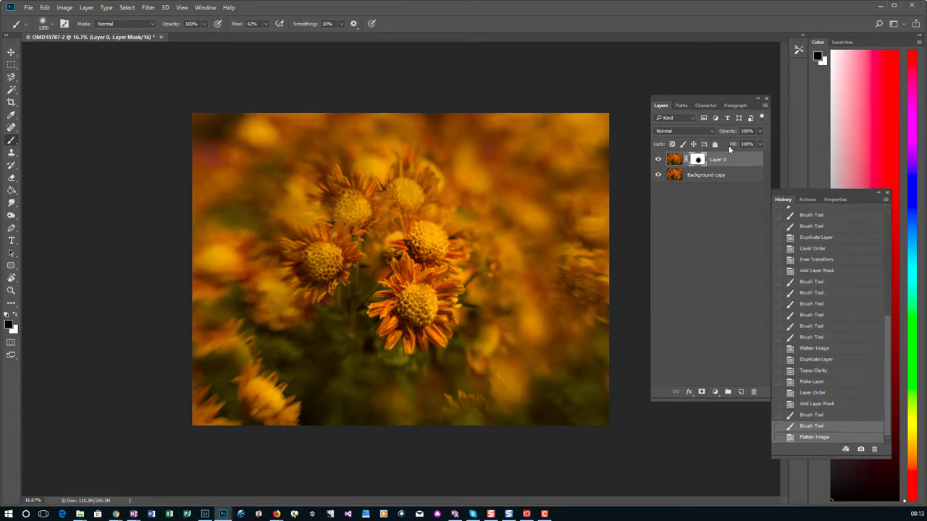
left_click_drag(676, 161, 740, 392)
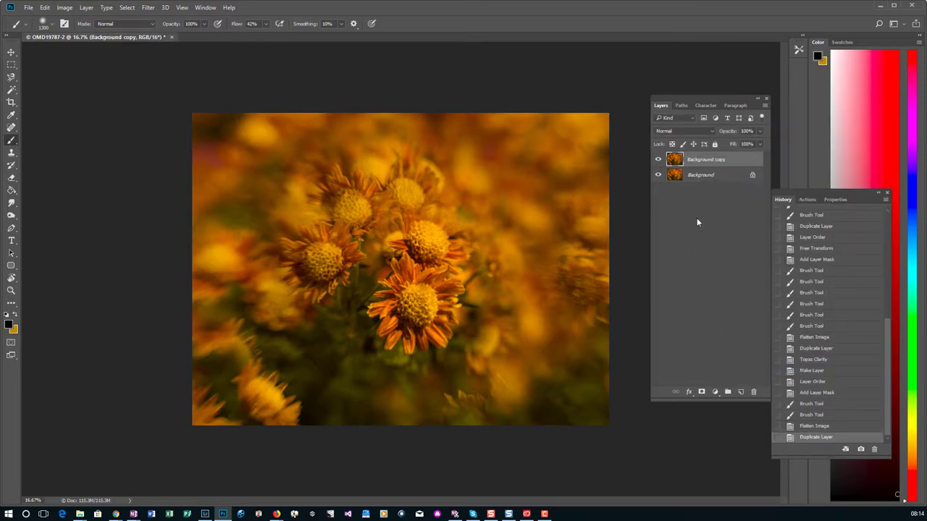
left_click(149, 8)
Run Topaz Impression on the copy, apply the Chiaroscuro III preset, and return to Photoshop
mouse_move(168, 256)
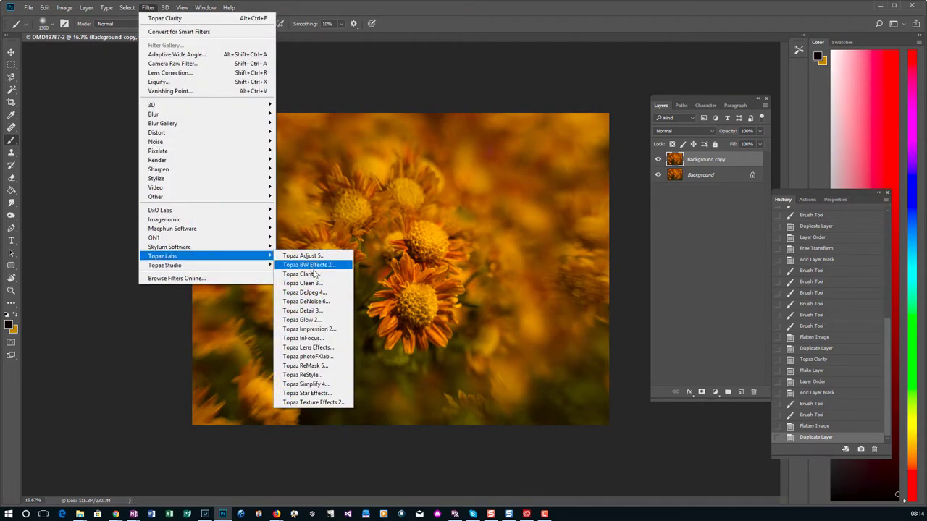
left_click(315, 330)
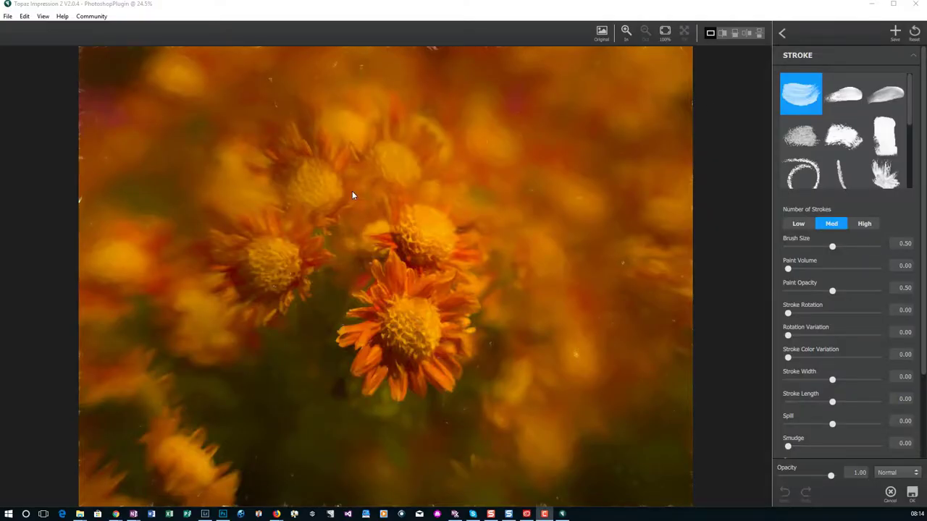
left_click(782, 33)
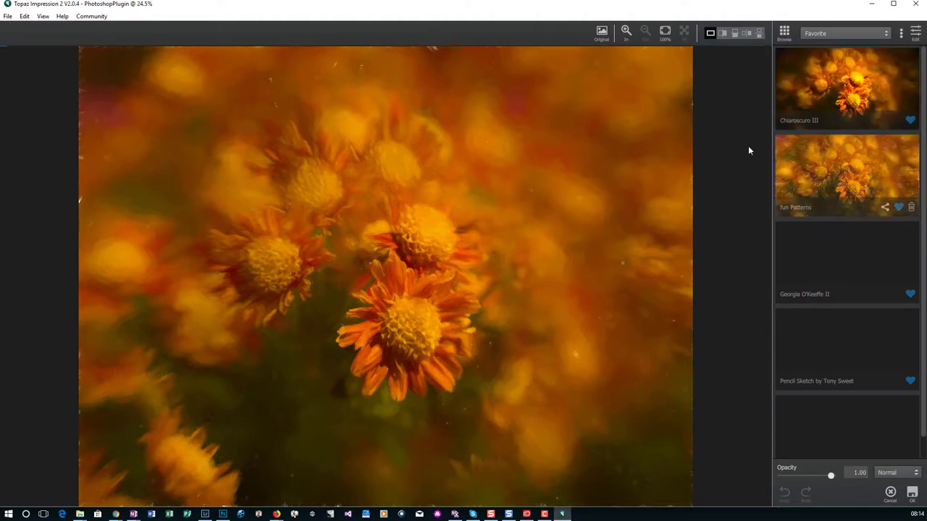
left_click(838, 92)
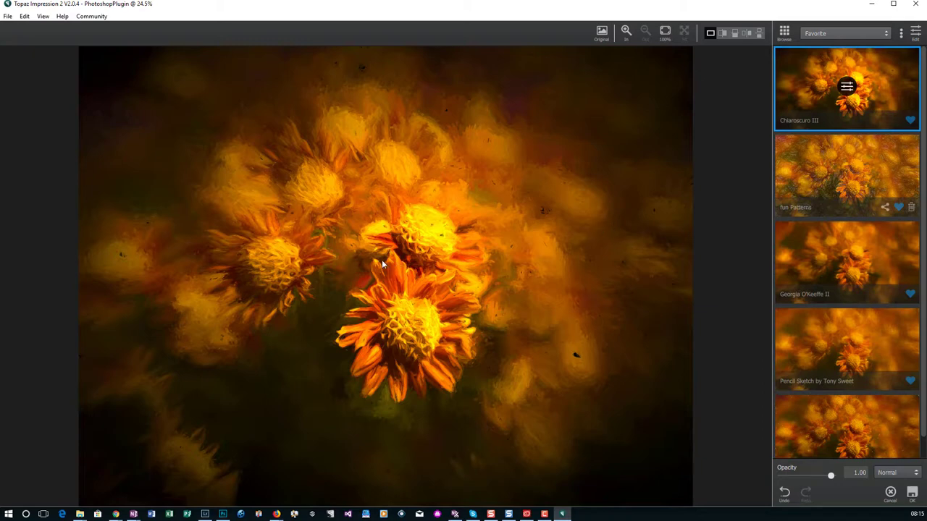
key("ctrl+z")
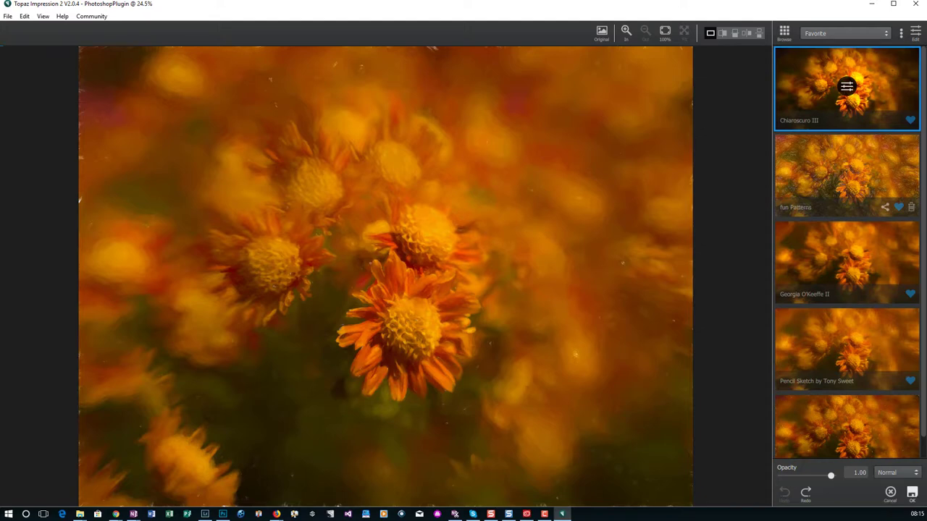
left_click(911, 493)
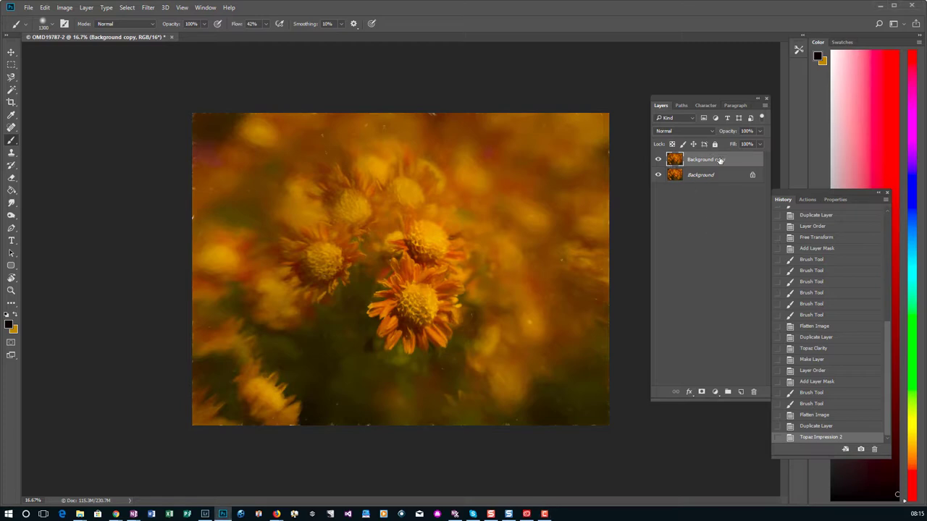
Set the painterly layer to 63% opacity, mask it, and paint back the central flower at 60% brush opacity
left_click_drag(760, 131, 757, 146)
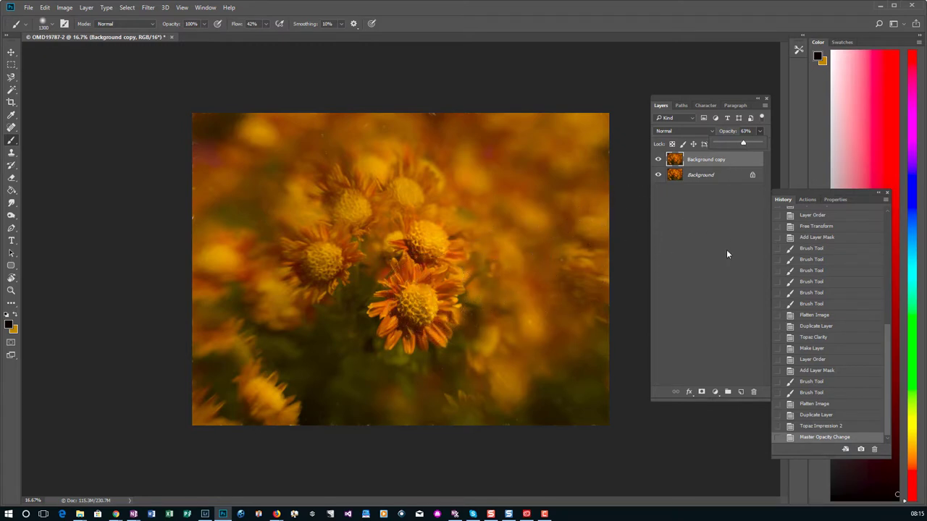
left_click(701, 391)
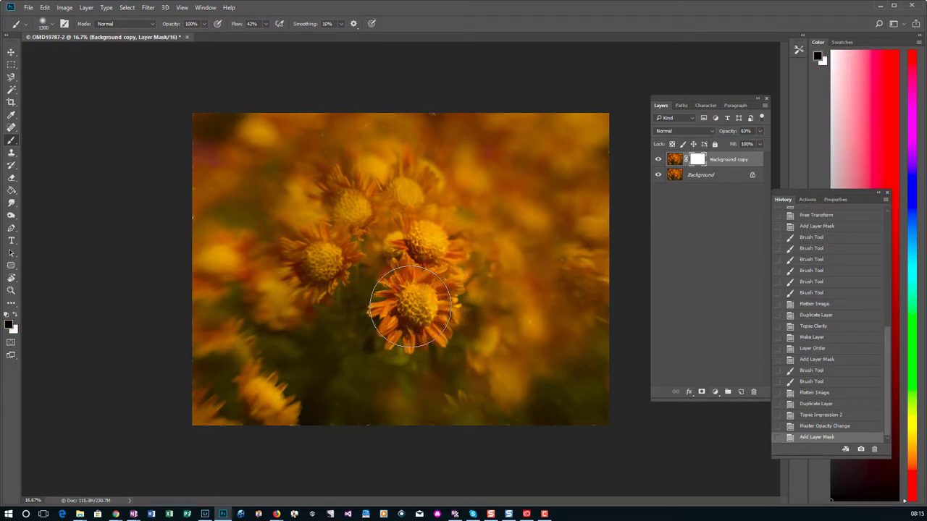
left_click(204, 24)
left_click_drag(209, 35, 185, 36)
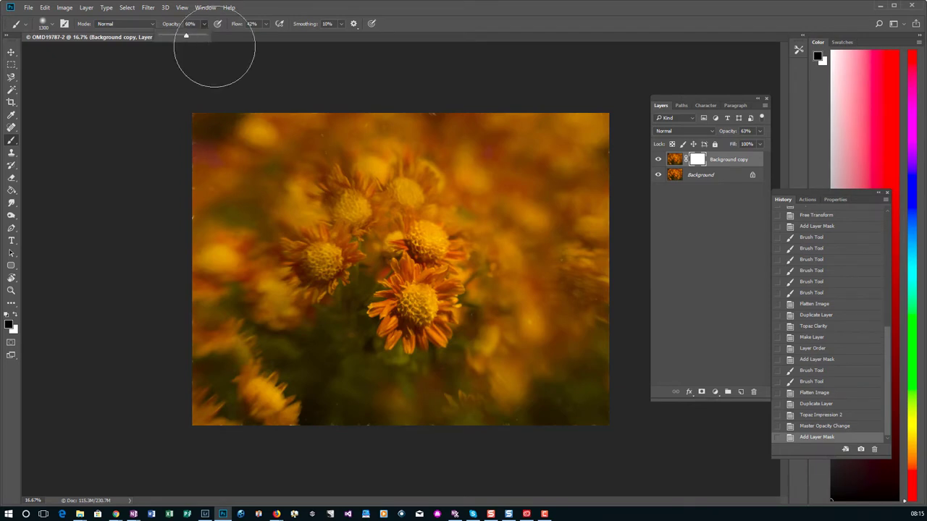
mouse_move(385, 288)
left_mouse_down()
mouse_move(413, 296)
mouse_move(420, 317)
left_mouse_up()
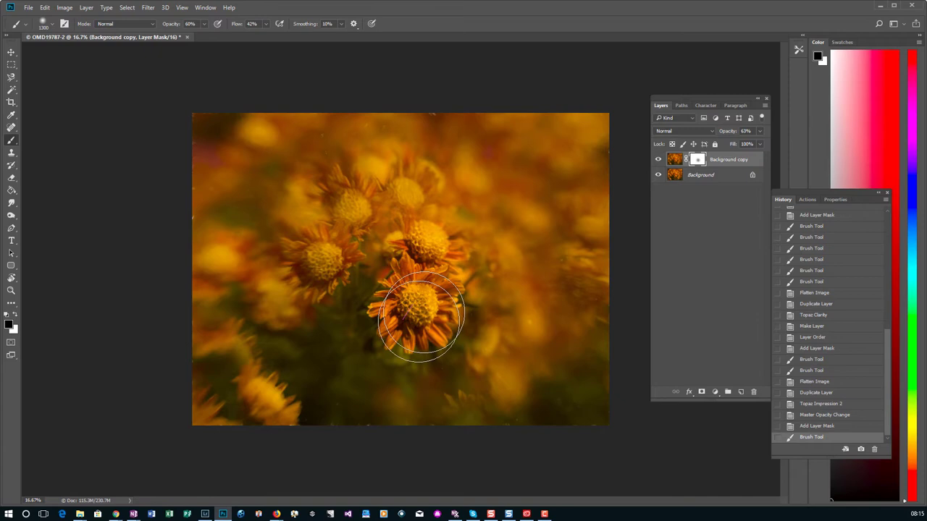
mouse_move(412, 304)
left_mouse_down()
mouse_move(424, 337)
mouse_move(403, 307)
mouse_move(428, 338)
left_mouse_up()
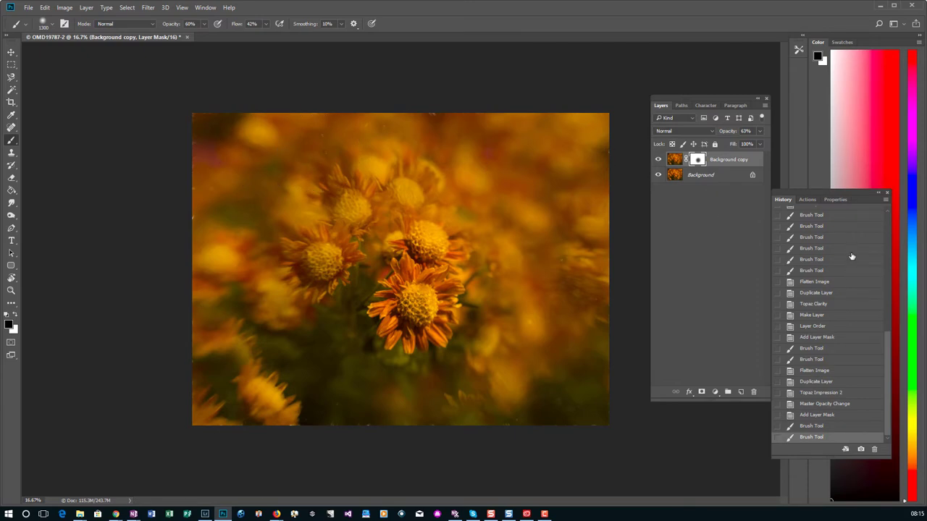
left_click_drag(891, 355, 876, 219)
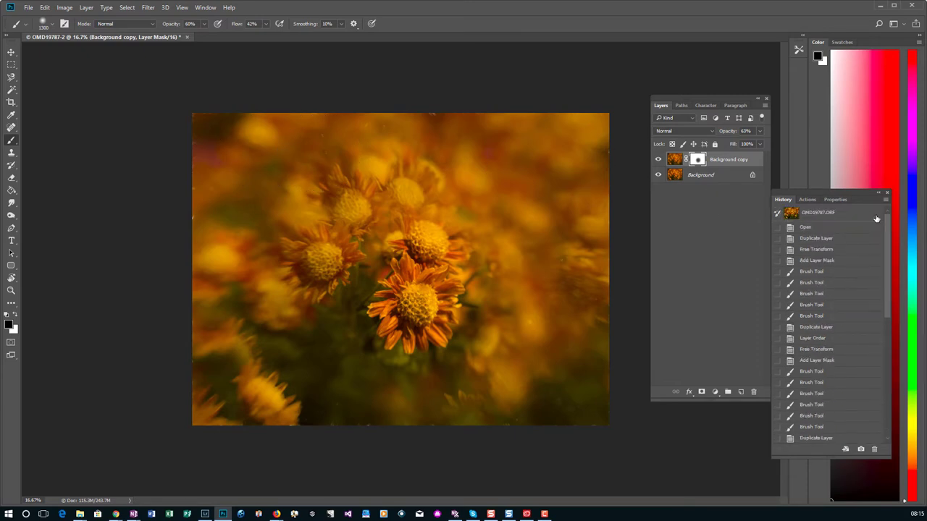
left_click(840, 214)
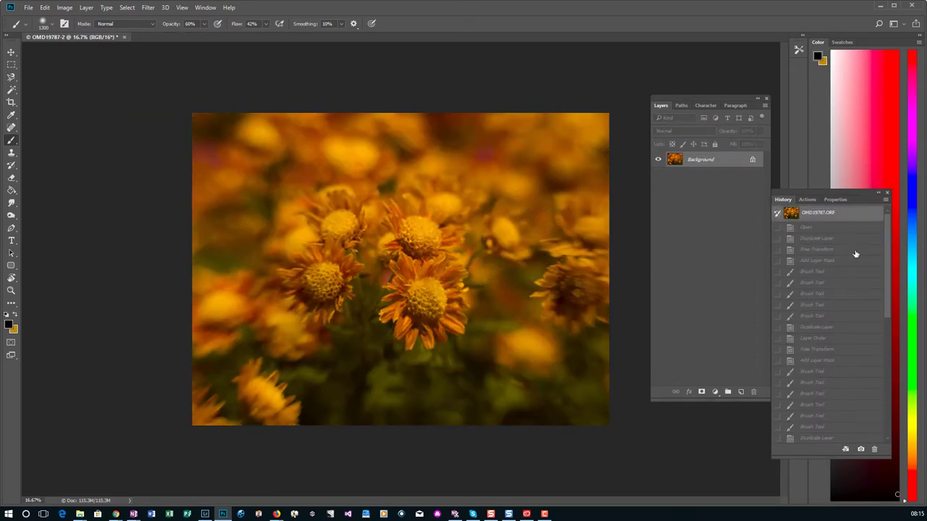
left_click_drag(892, 283, 878, 431)
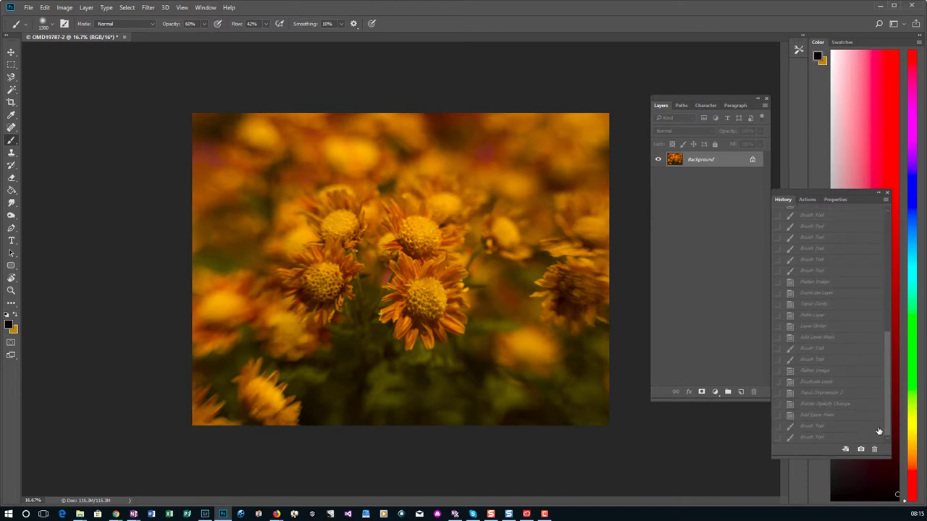
left_click(817, 438)
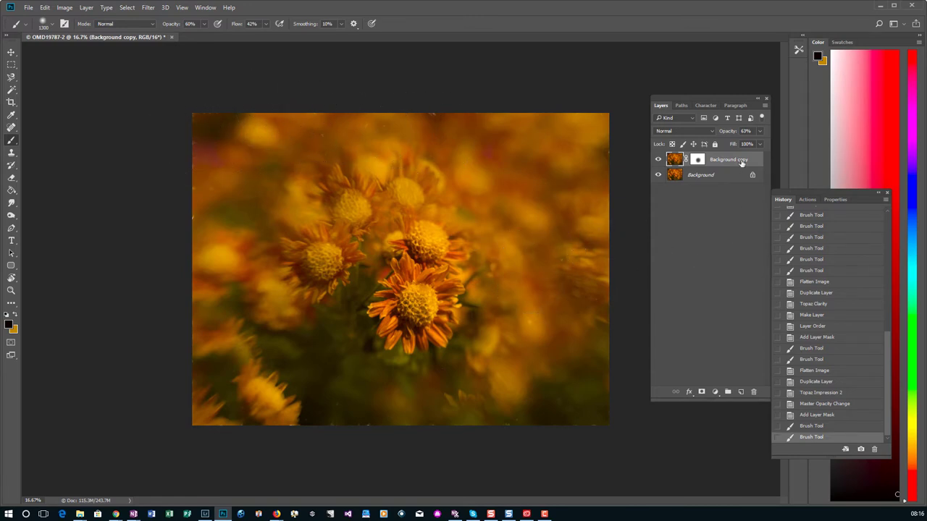
Flatten the image into one Background layer and spot-heal the bottom edge strip
left_click(765, 105)
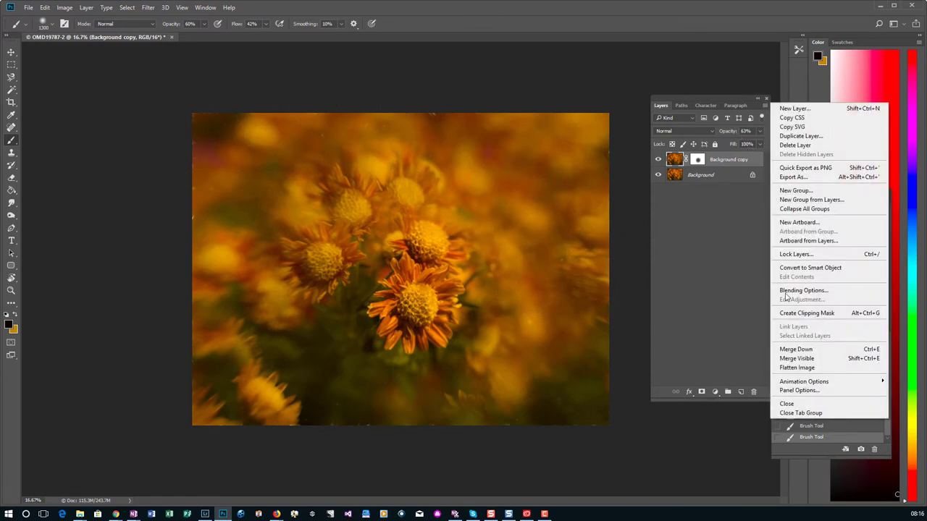
left_click(791, 367)
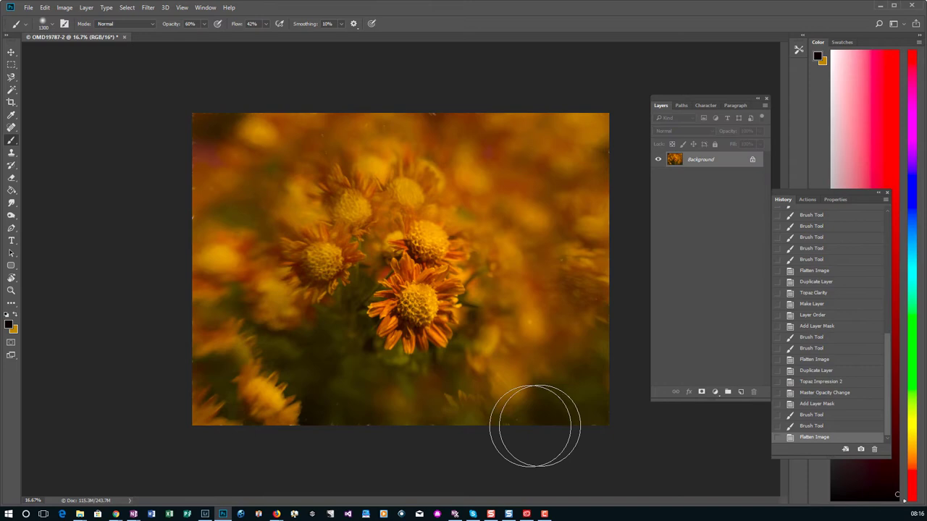
key("j")
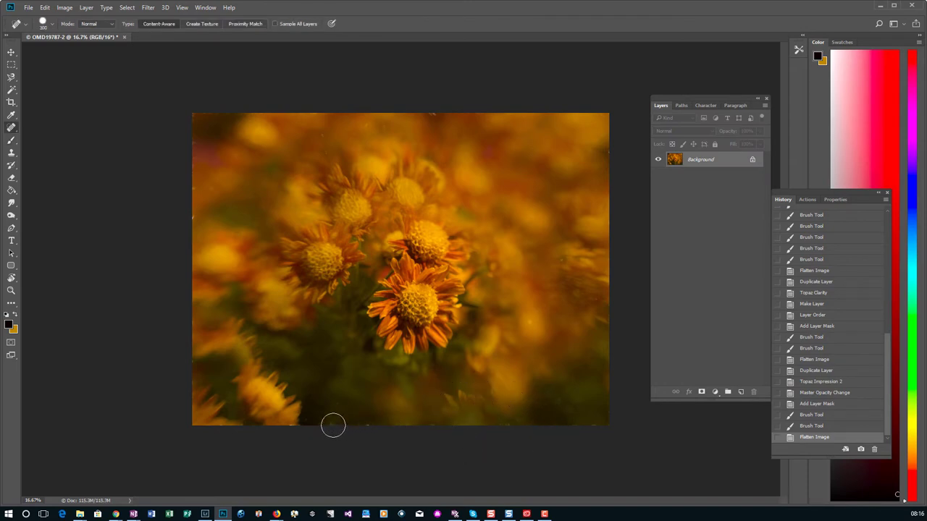
left_click_drag(333, 425, 601, 428)
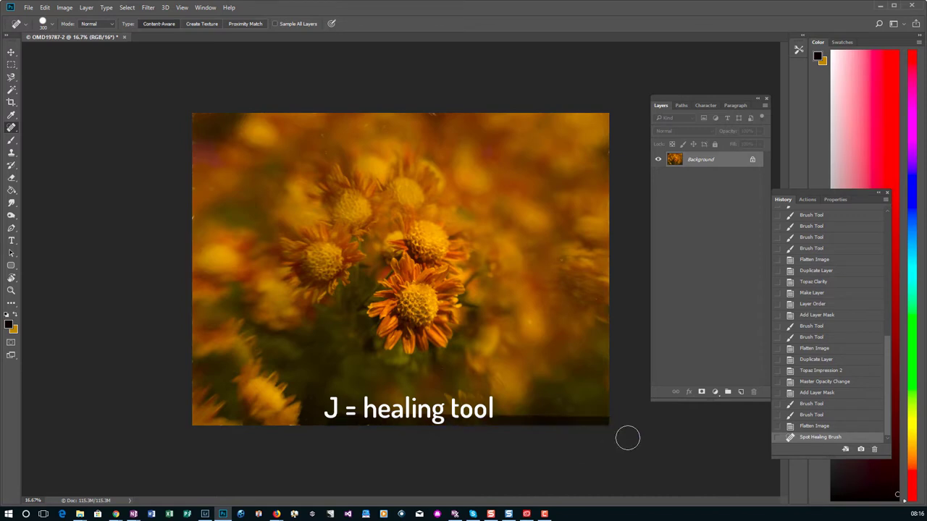
Spot-heal the blemished strips along the right, top and bottom-left edges
left_click(613, 118, "shift")
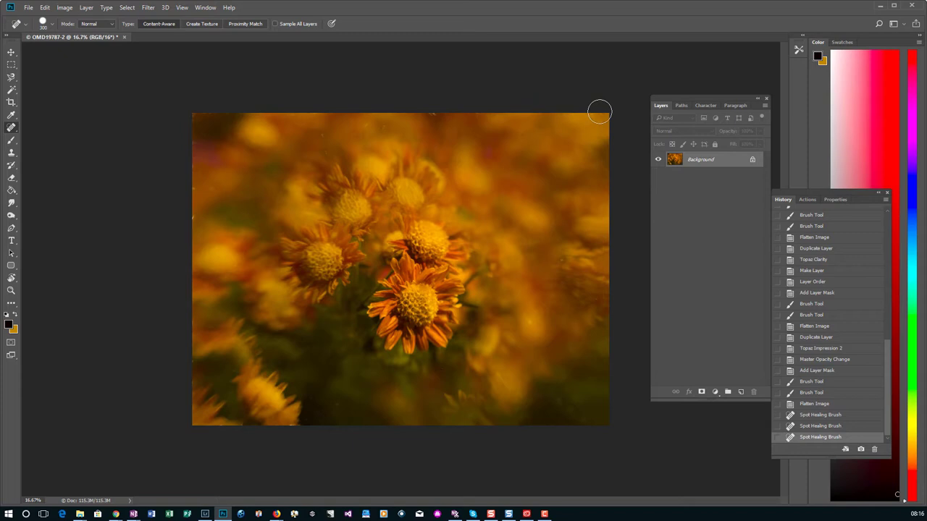
left_click(184, 129, "shift")
left_click(181, 112, "shift")
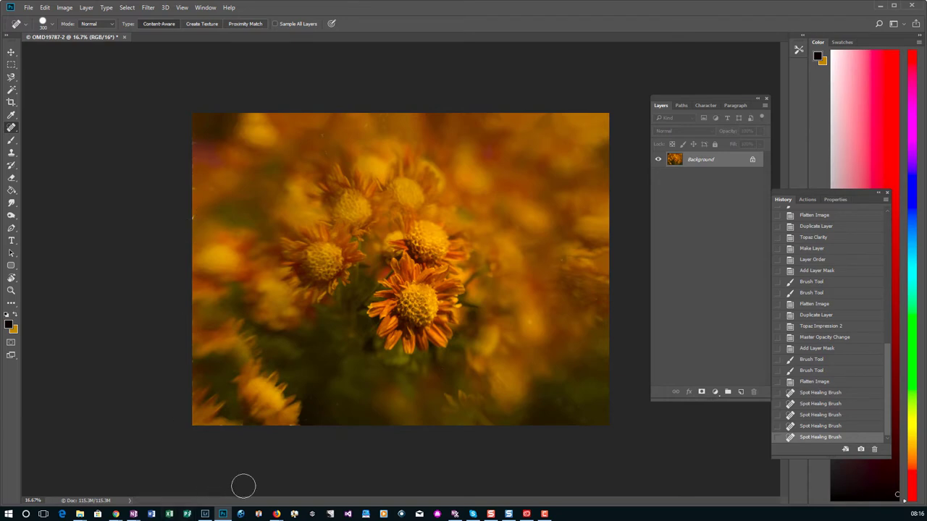
left_click_drag(194, 430, 301, 430)
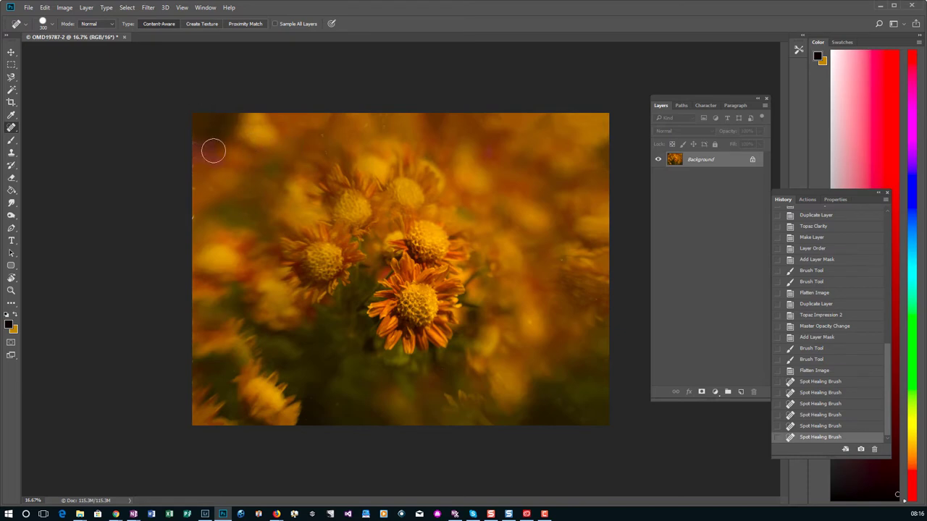
key("s")
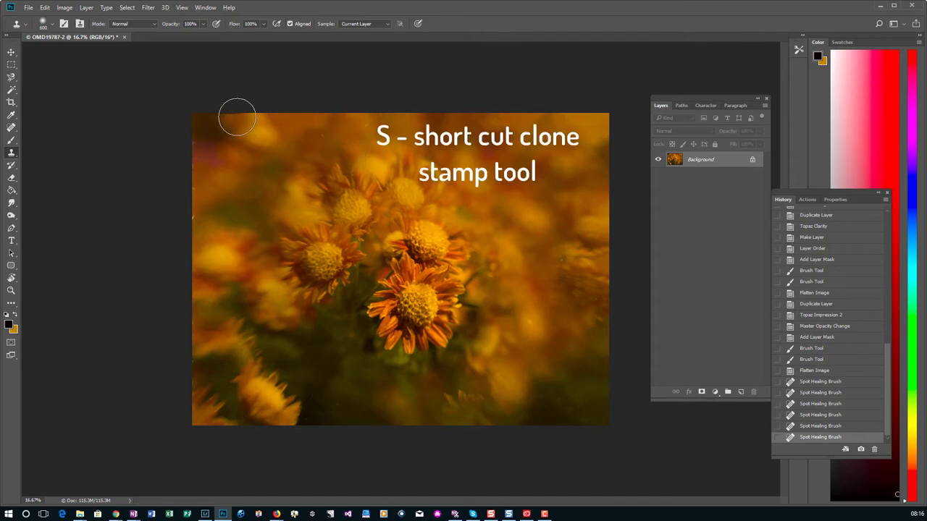
Clone over the marks near the top-left corner, then spot-heal a small leftover spot there
mouse_move(237, 116)
left_mouse_down()
mouse_move(200, 124)
mouse_move(225, 124)
mouse_move(203, 138)
left_mouse_up()
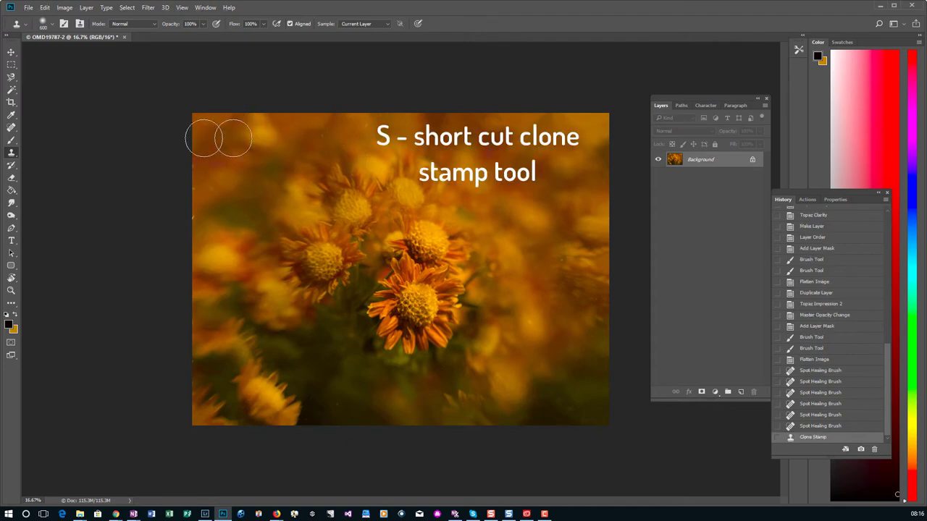
key("j")
left_click(220, 131)
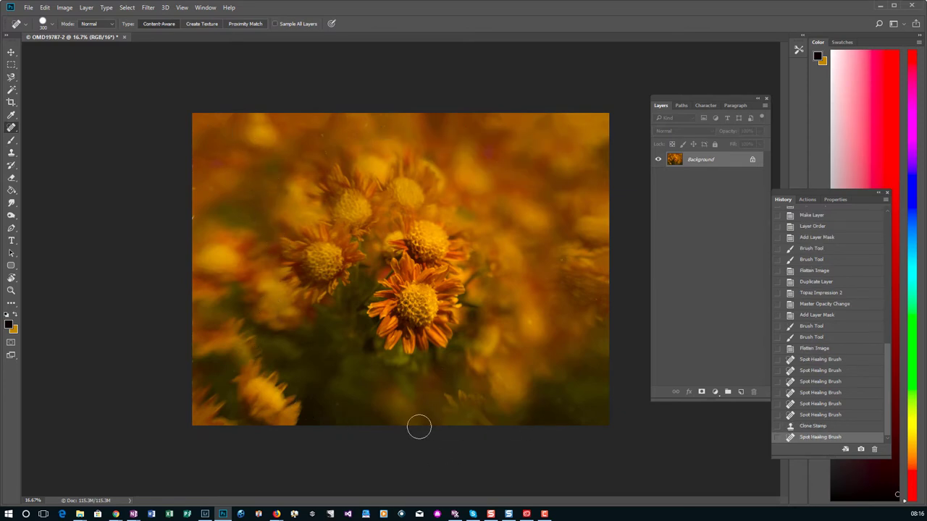
Clone over the photo's bottom edge with the Clone Stamp brush enlarged to 1000
key("s")
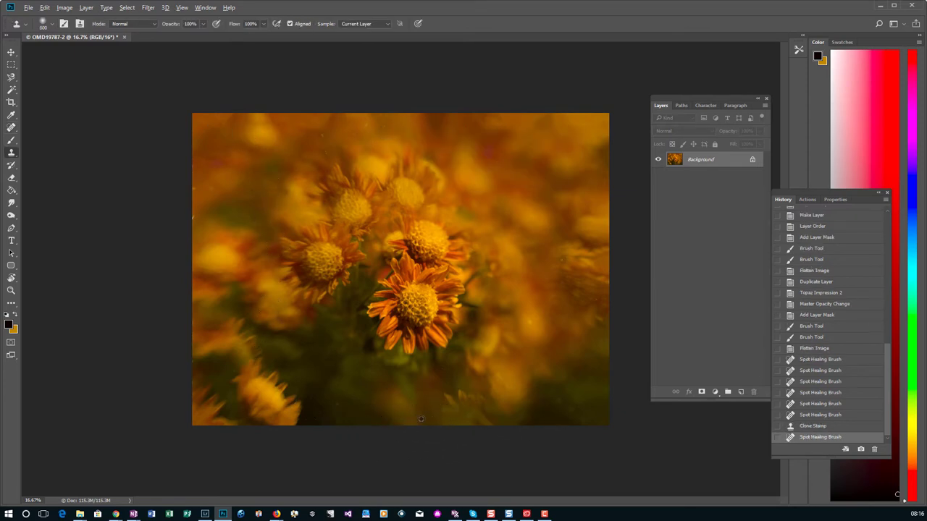
key("bracketright")
key("bracketright")
key("bracketright")
key("bracketright")
left_click(572, 450)
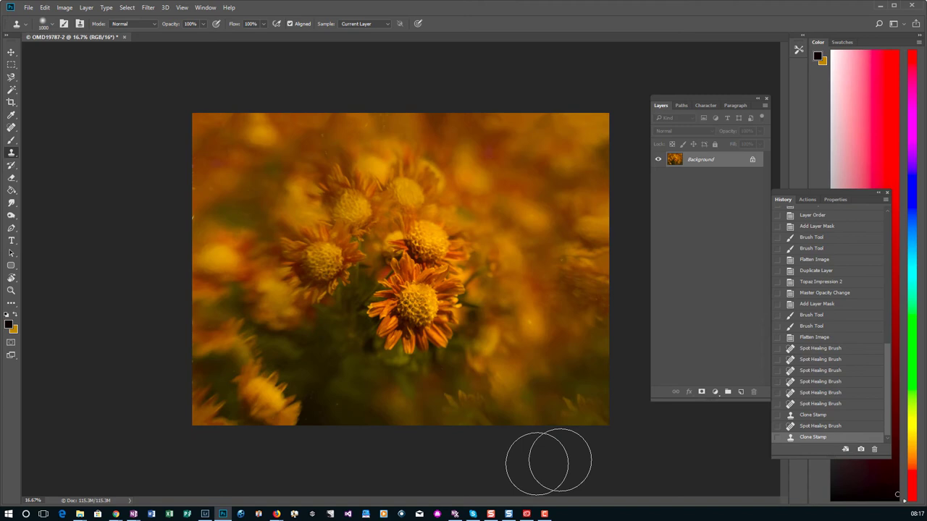